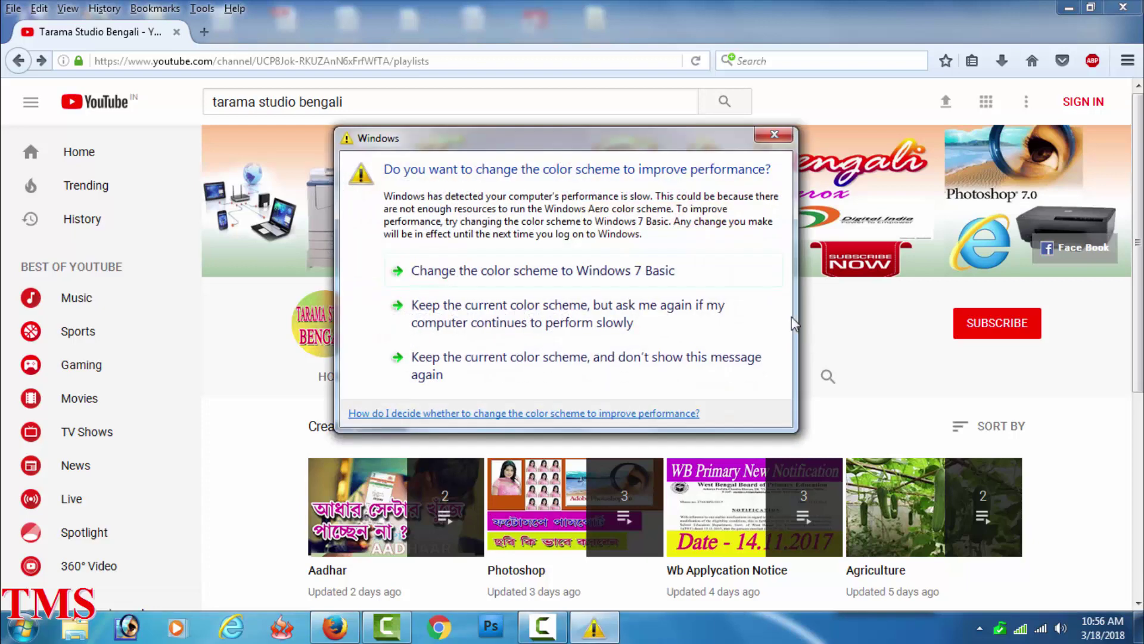
# - Dismiss the Windows colour-scheme warning to reveal the Tarama Studio Bengali playlists page
pyautogui.click(867, 324)
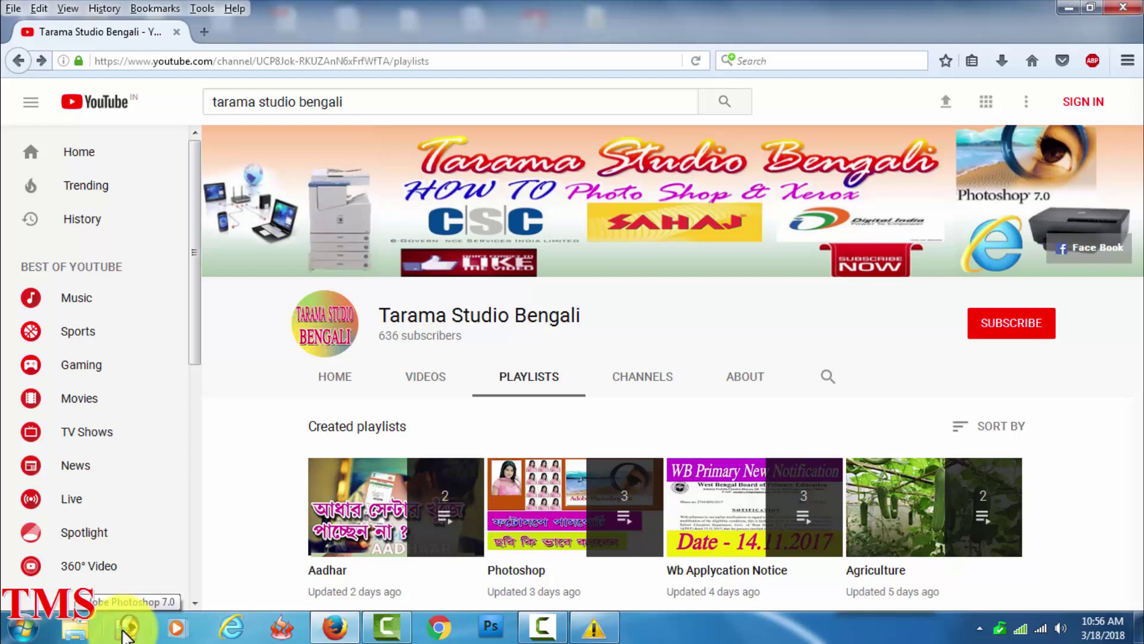
pyautogui.click(127, 628)
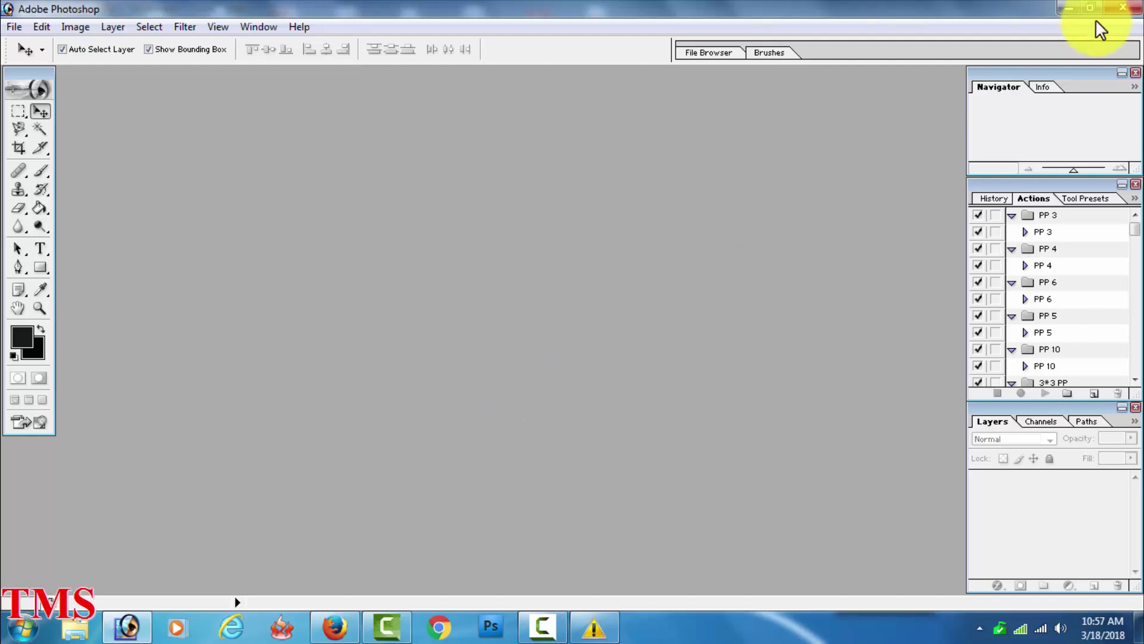
pyautogui.click(1065, 7)
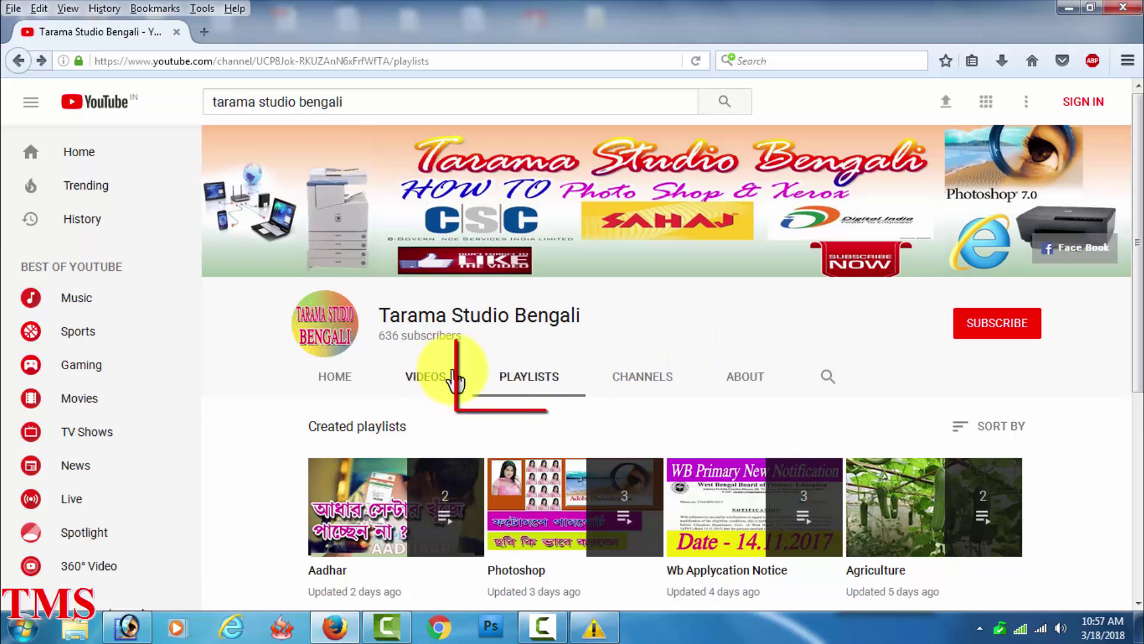
# - Show the channel's playlists, scroll back to the top, and minimize Firefox to reveal Photoshop
pyautogui.click(534, 386)
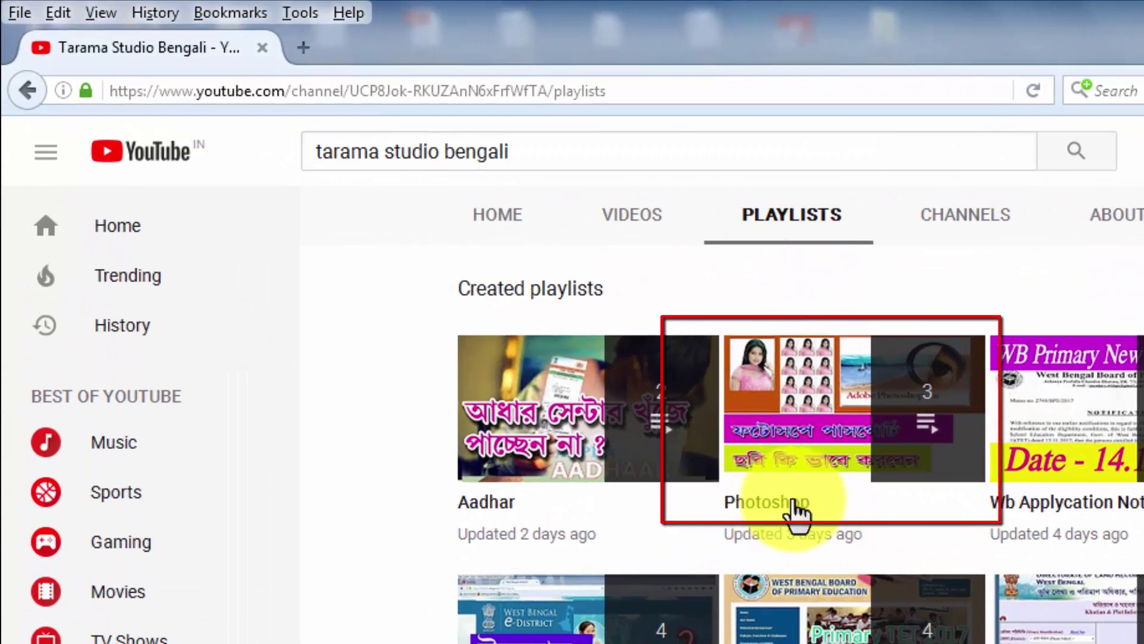
pyautogui.moveTo(574, 506)
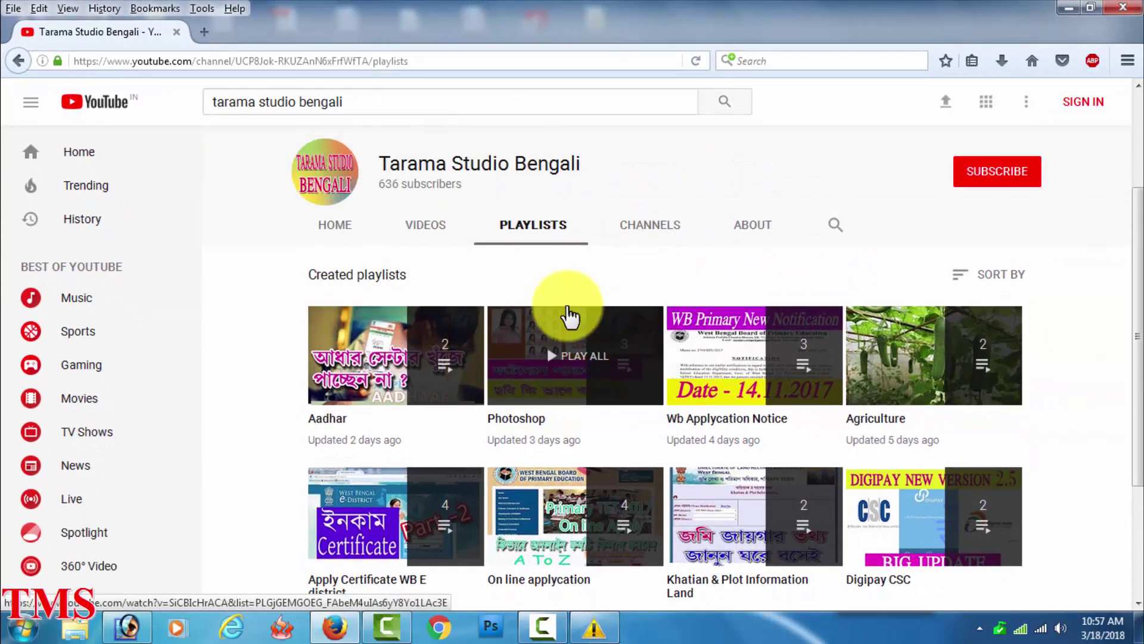
pyautogui.scroll(3, 569, 315)
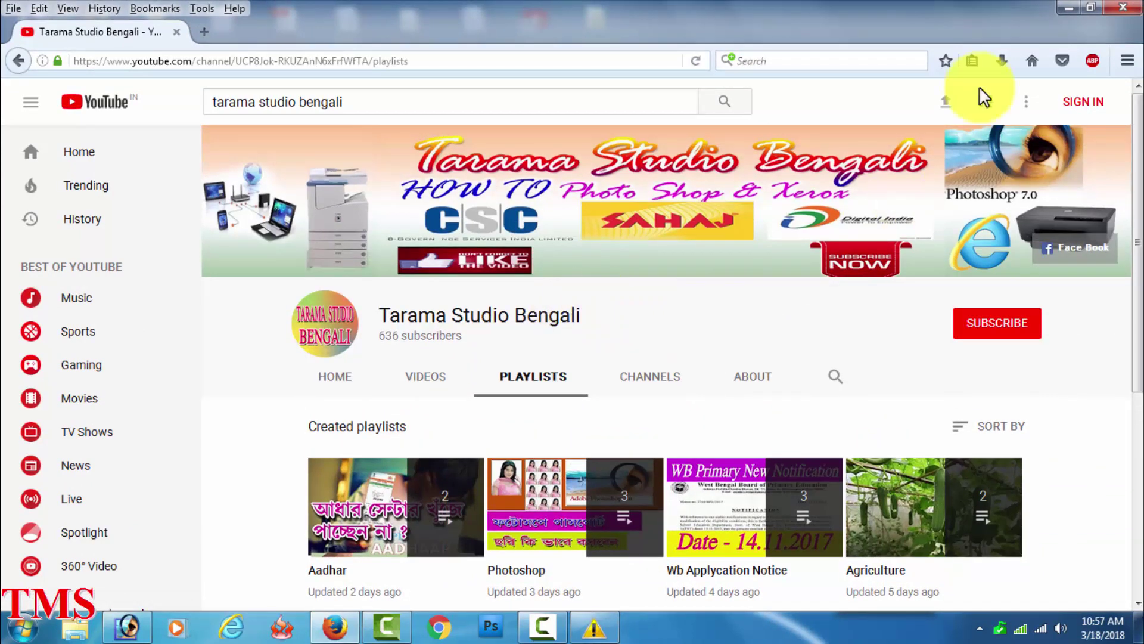
pyautogui.click(1067, 6)
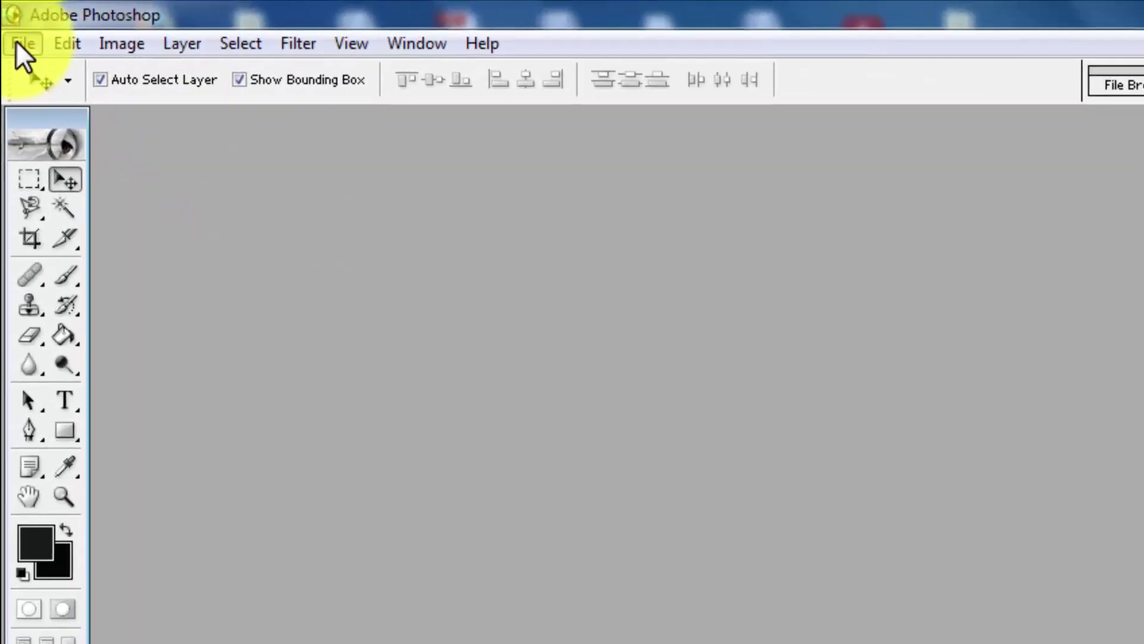
# - Open DSCN0822.JPG from E:\01.04.2017 in Photoshop
pyautogui.click(14, 26)
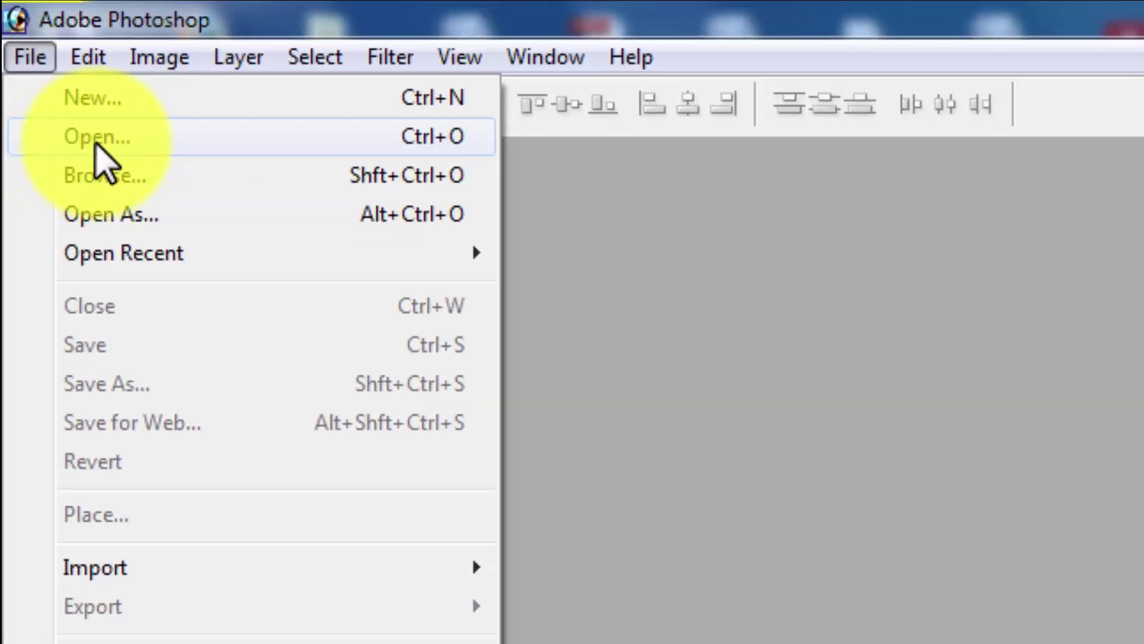
pyautogui.click(94, 145)
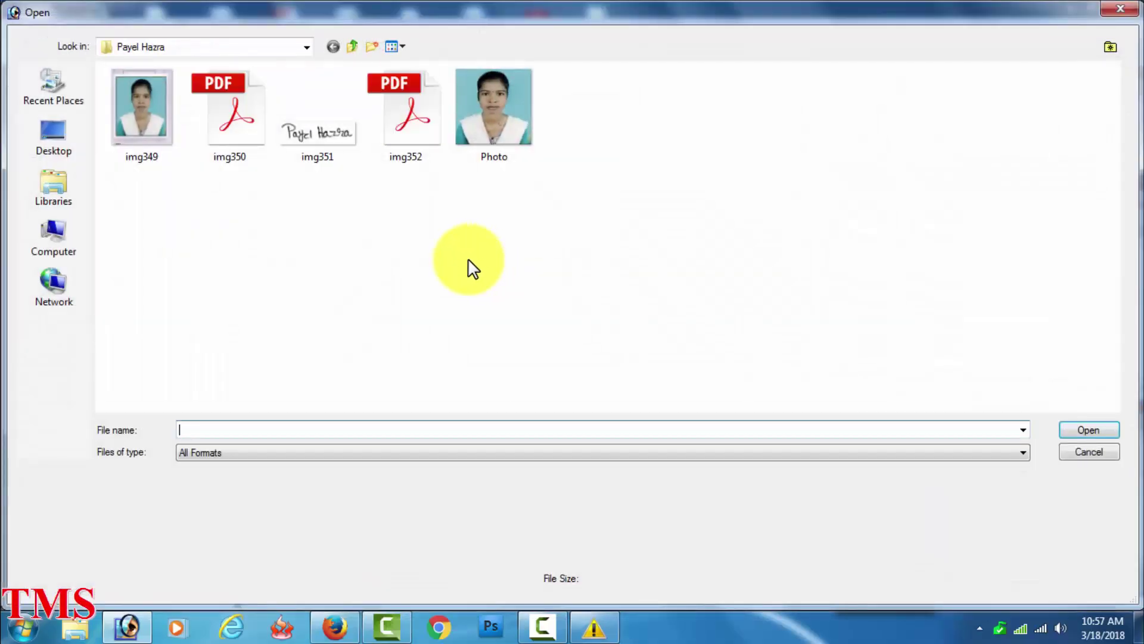
pyautogui.click(65, 238)
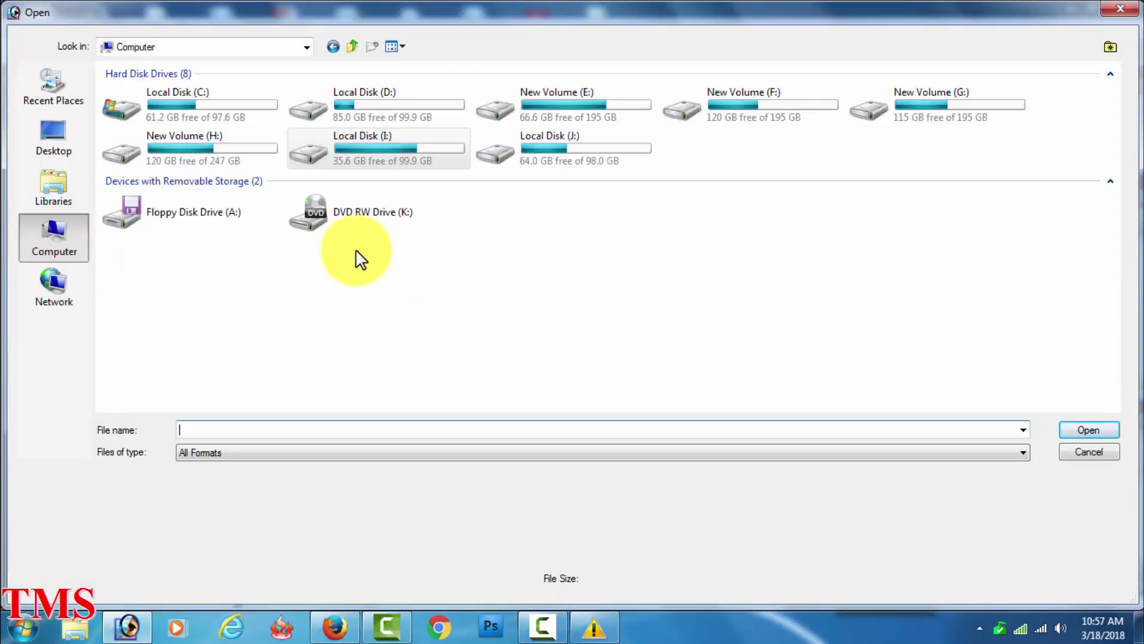
pyautogui.doubleClick(530, 112)
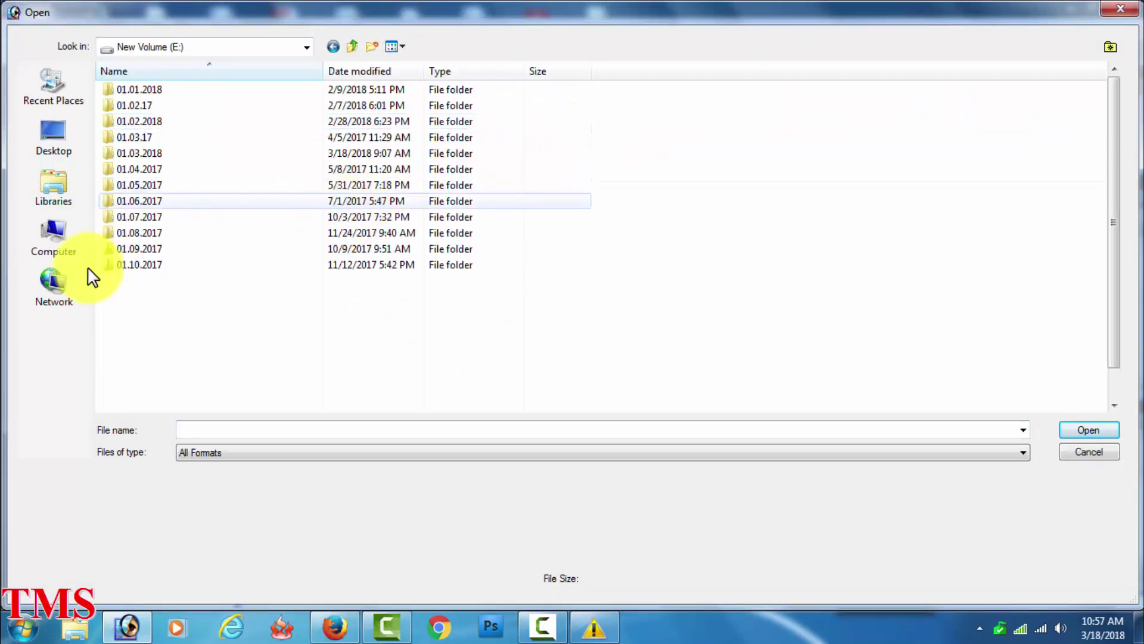
pyautogui.doubleClick(124, 168)
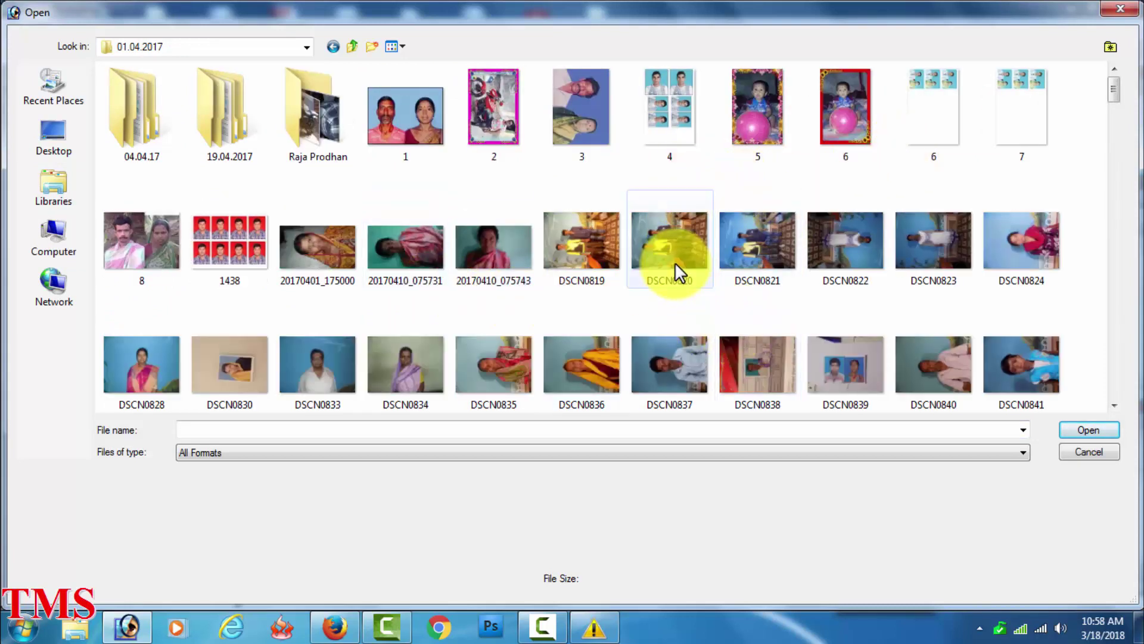
pyautogui.click(829, 252)
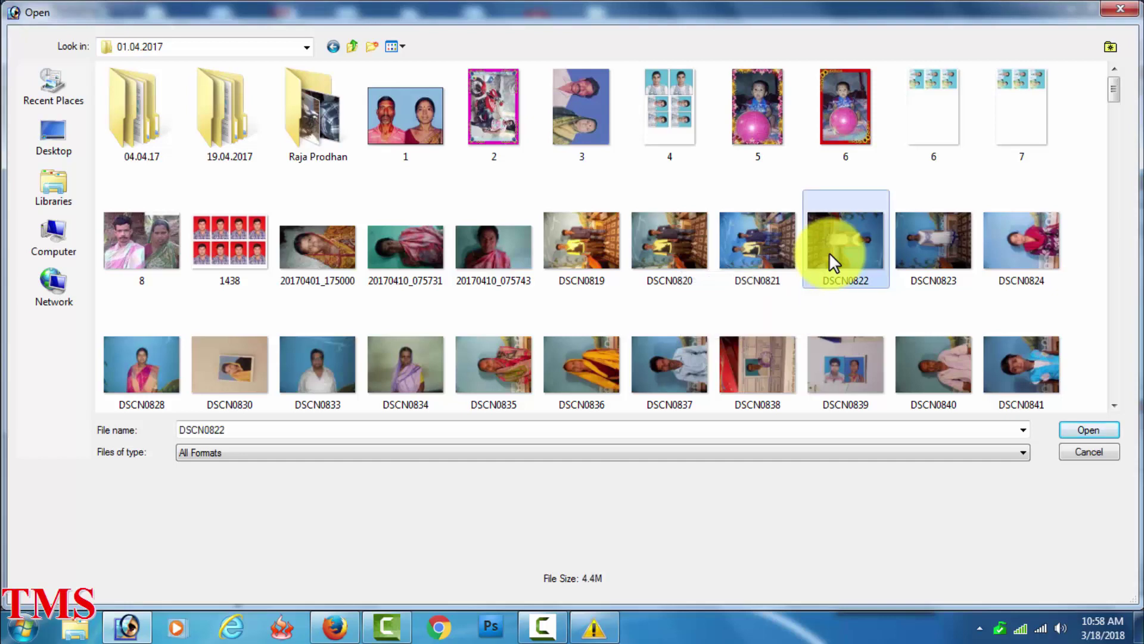
pyautogui.click(1078, 432)
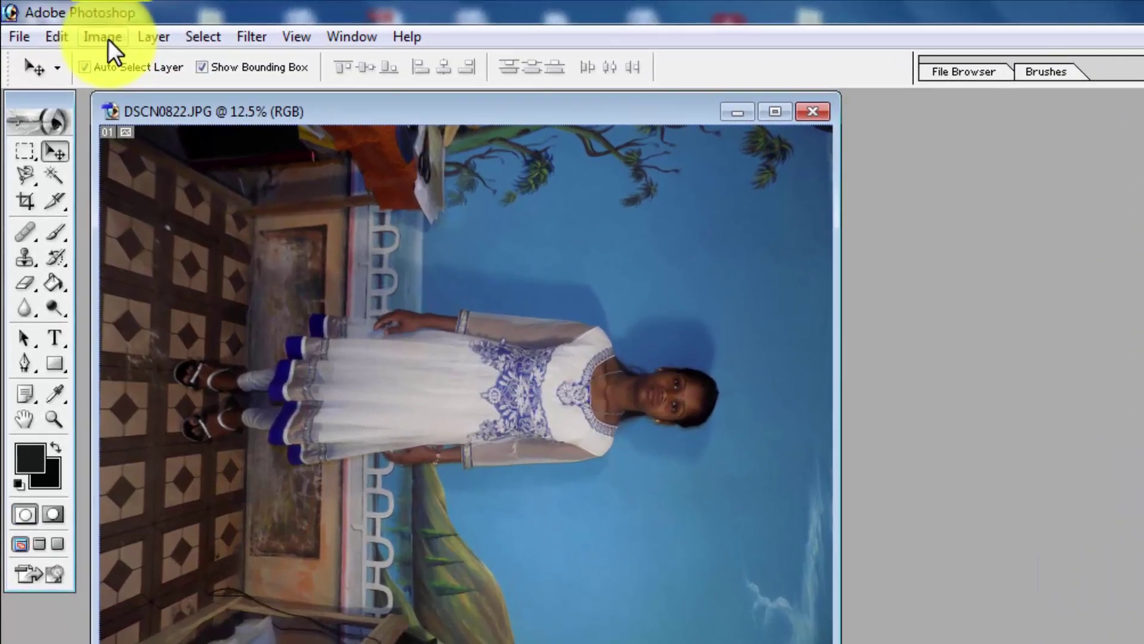
# - Rotate the canvas 90° CCW so the girl stands upright, then zoom out to see the whole photo
pyautogui.click(75, 28)
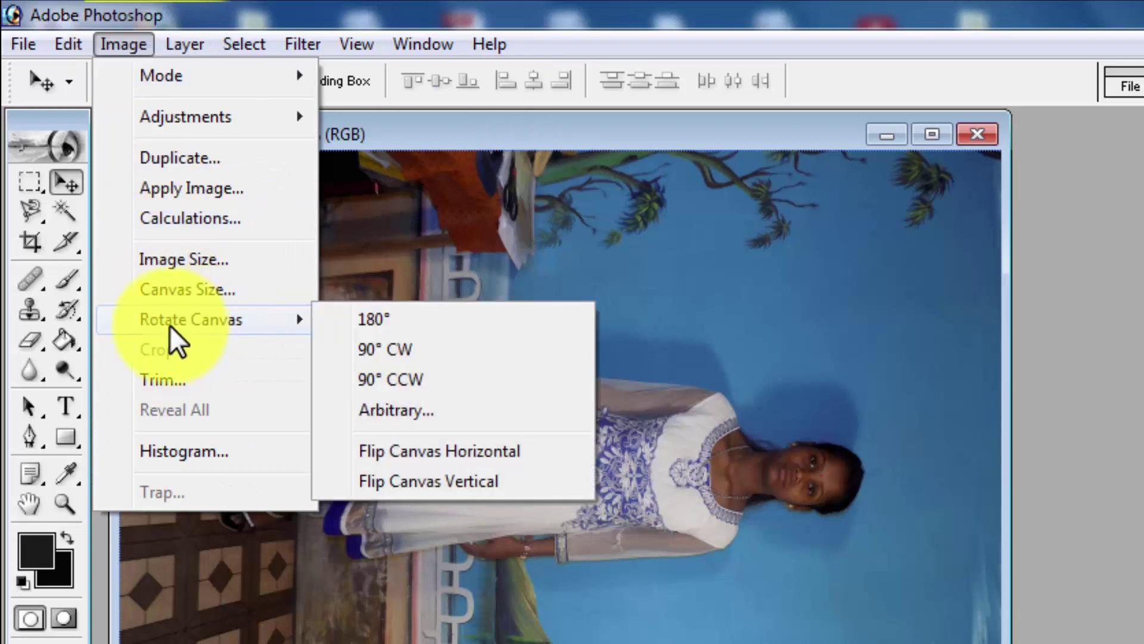
pyautogui.moveTo(191, 320)
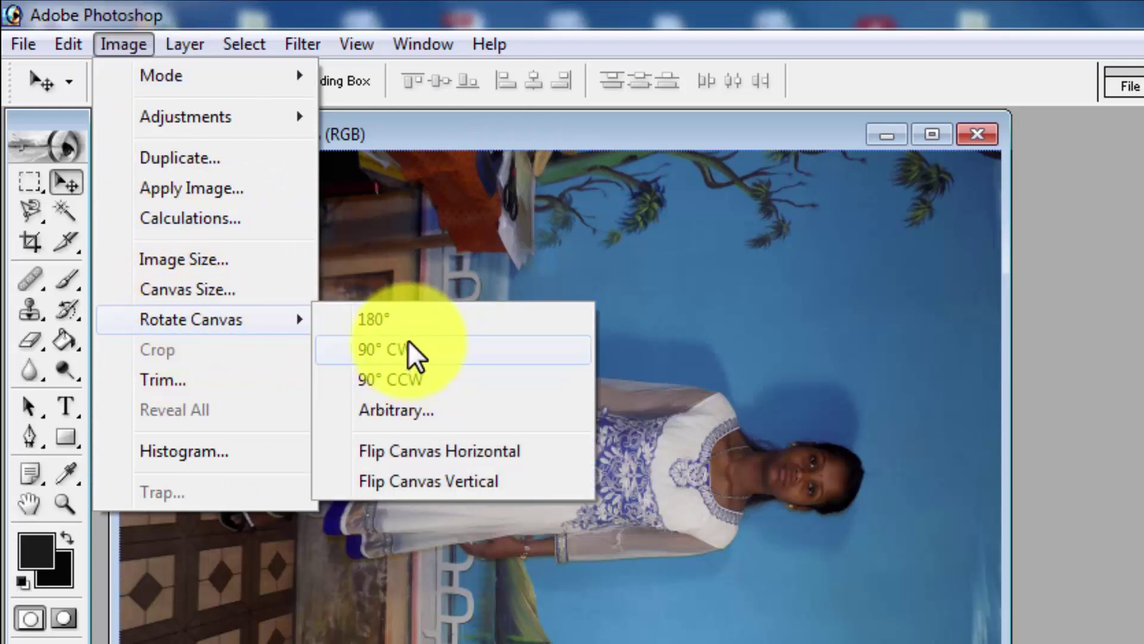
pyautogui.click(399, 383)
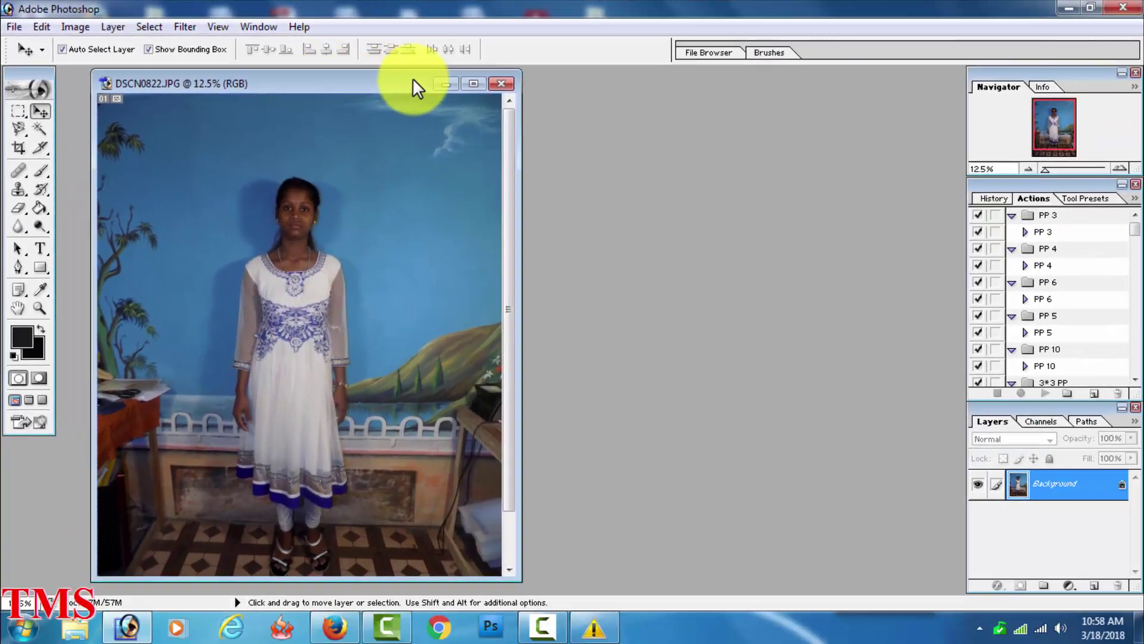
pyautogui.moveTo(412, 79); pyautogui.dragTo(477, 70)
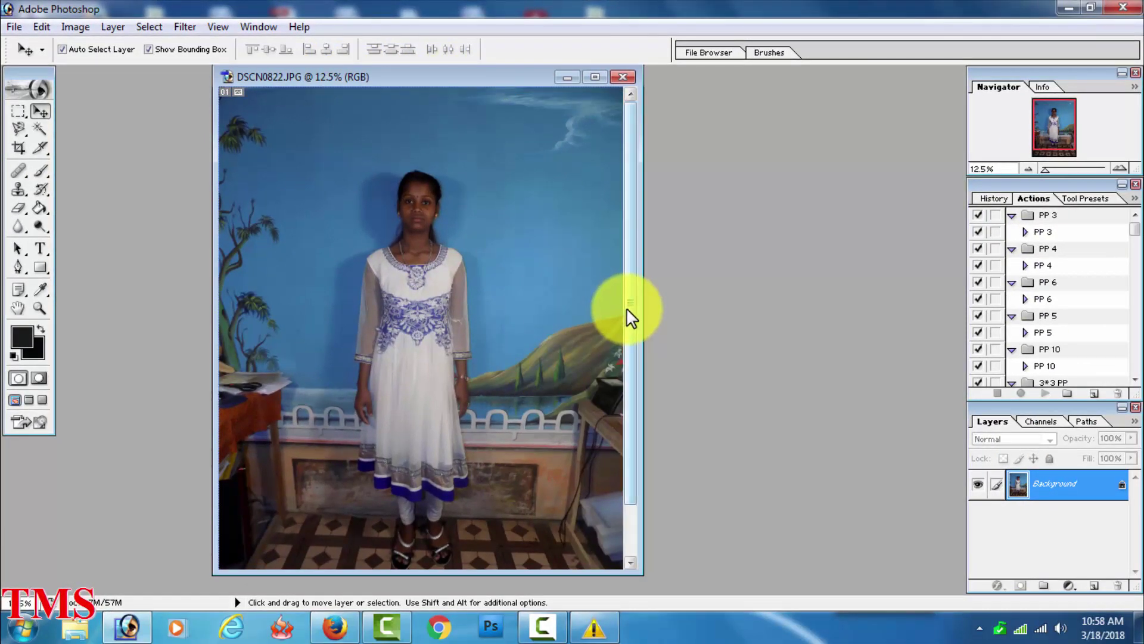
pyautogui.moveTo(627, 307); pyautogui.dragTo(627, 334)
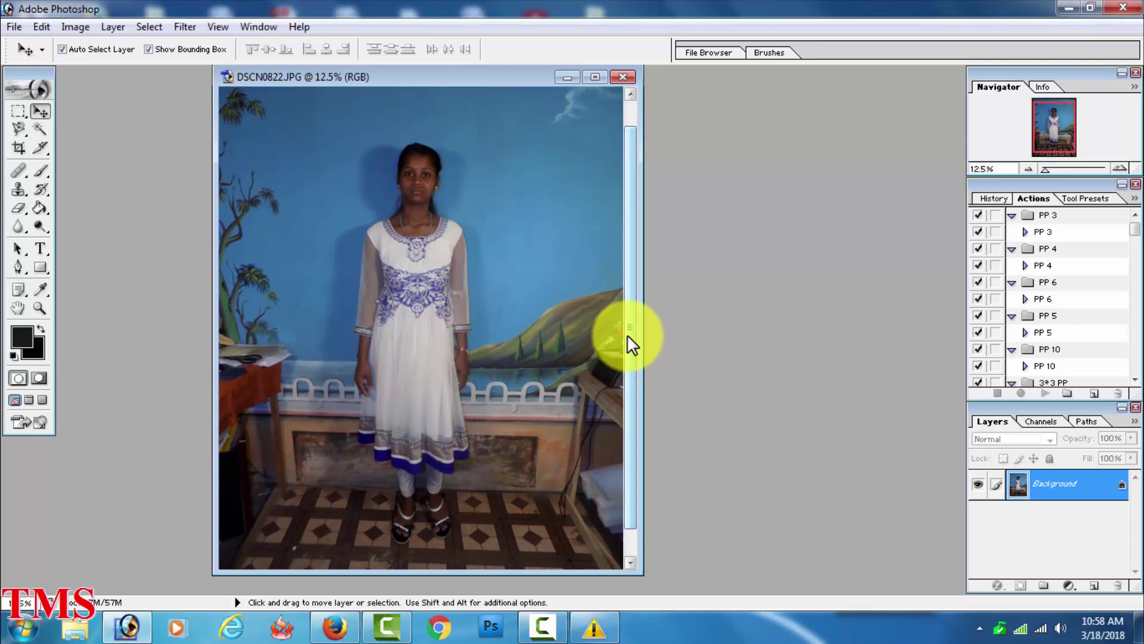
pyautogui.hotkey('ctrl', '-')
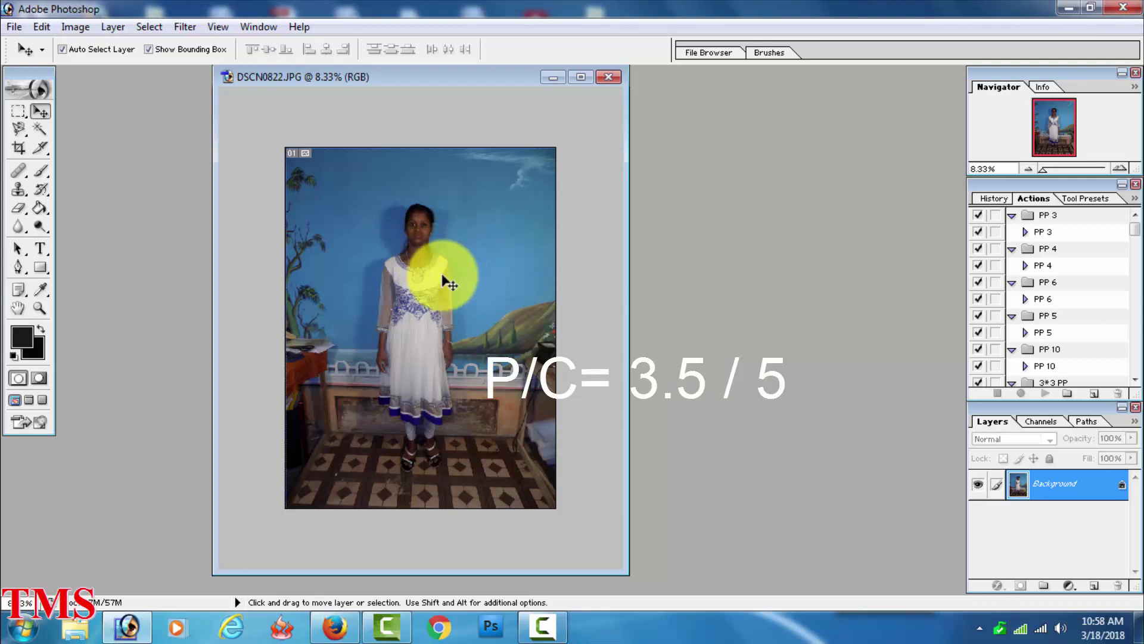
# - Set the Crop tool to a fixed 3.5 in width and 5 in height
pyautogui.click(18, 149)
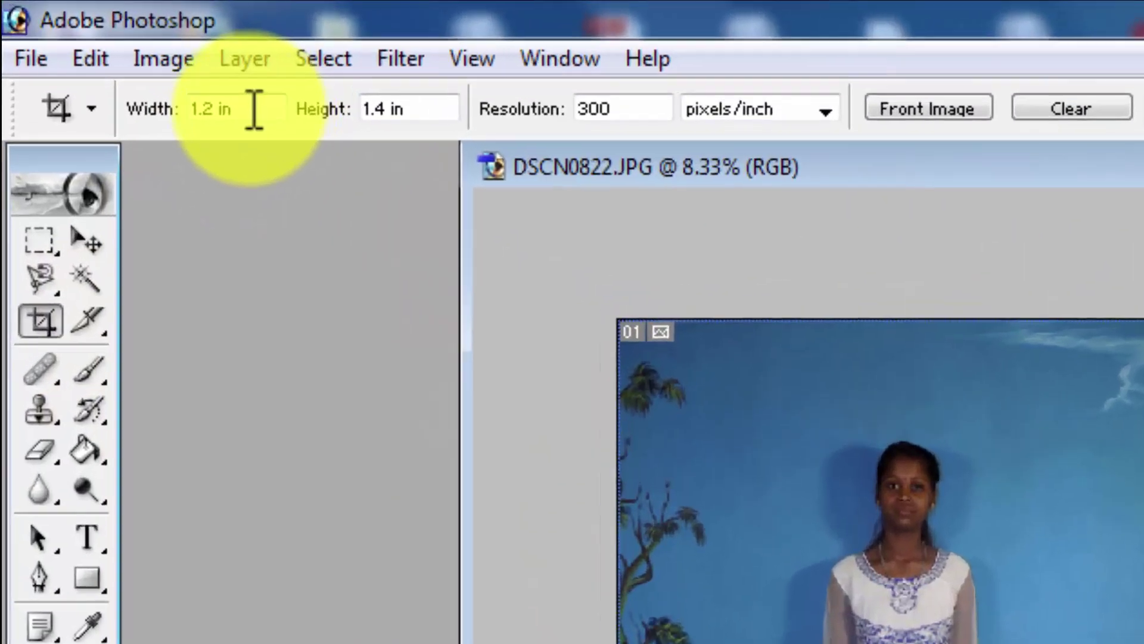
pyautogui.doubleClick(161, 69)
pyautogui.write('3.5')
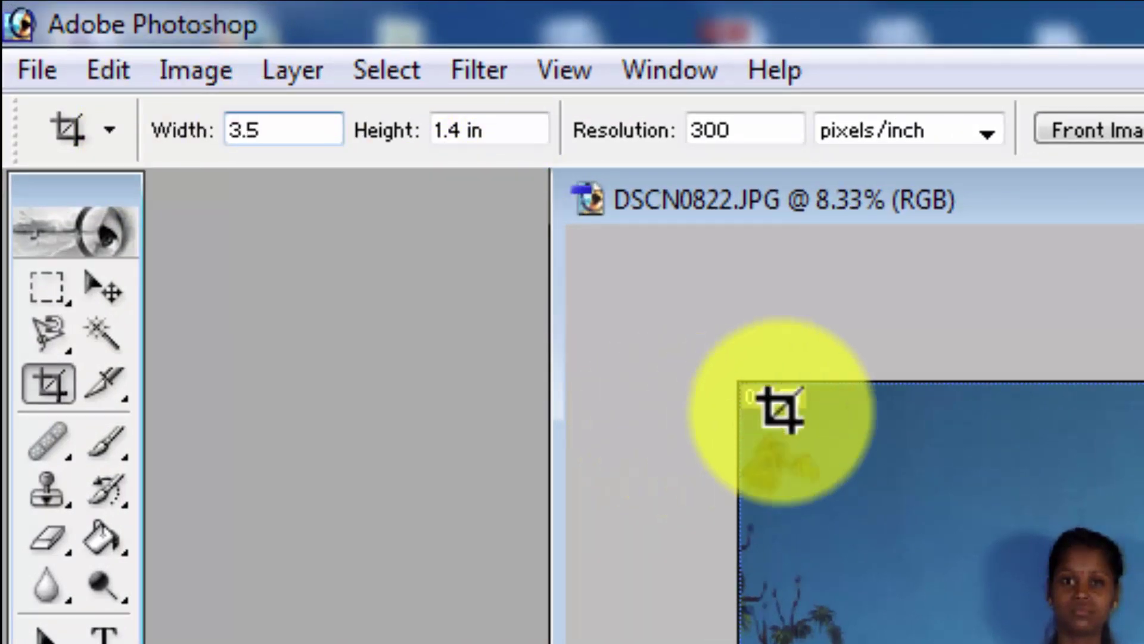
pyautogui.press('Tab')
pyautogui.write('5')
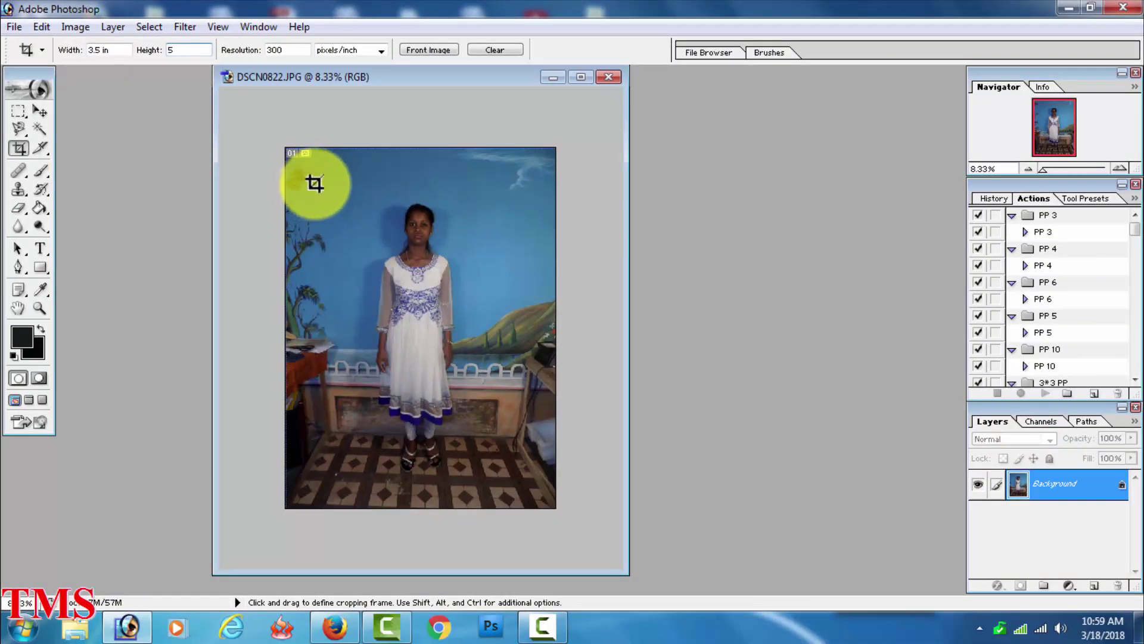
# - Draw and enlarge a crop frame around the girl, apply the crop, and fit it on screen
pyautogui.moveTo(315, 184); pyautogui.dragTo(561, 490)
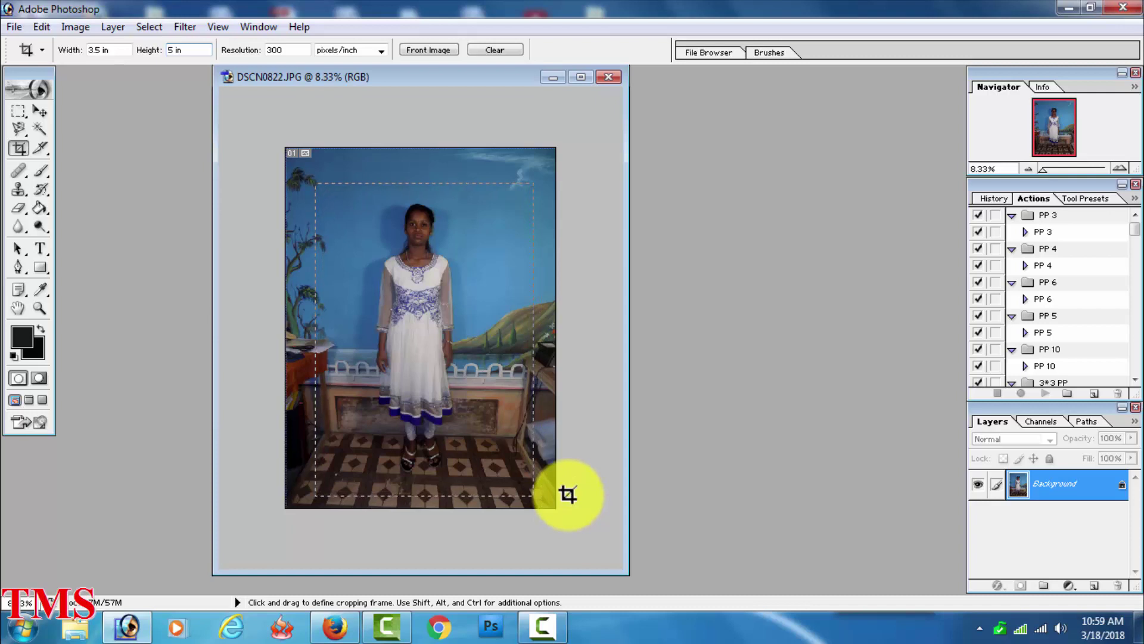
pyautogui.moveTo(568, 494); pyautogui.dragTo(568, 494)
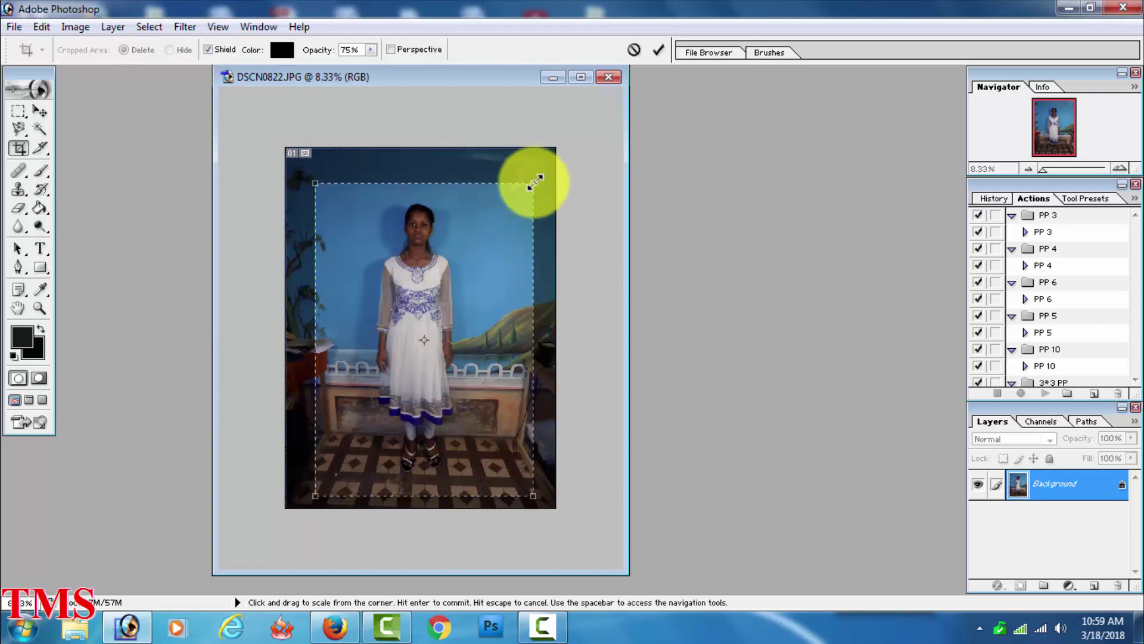
pyautogui.moveTo(535, 182); pyautogui.dragTo(540, 173)
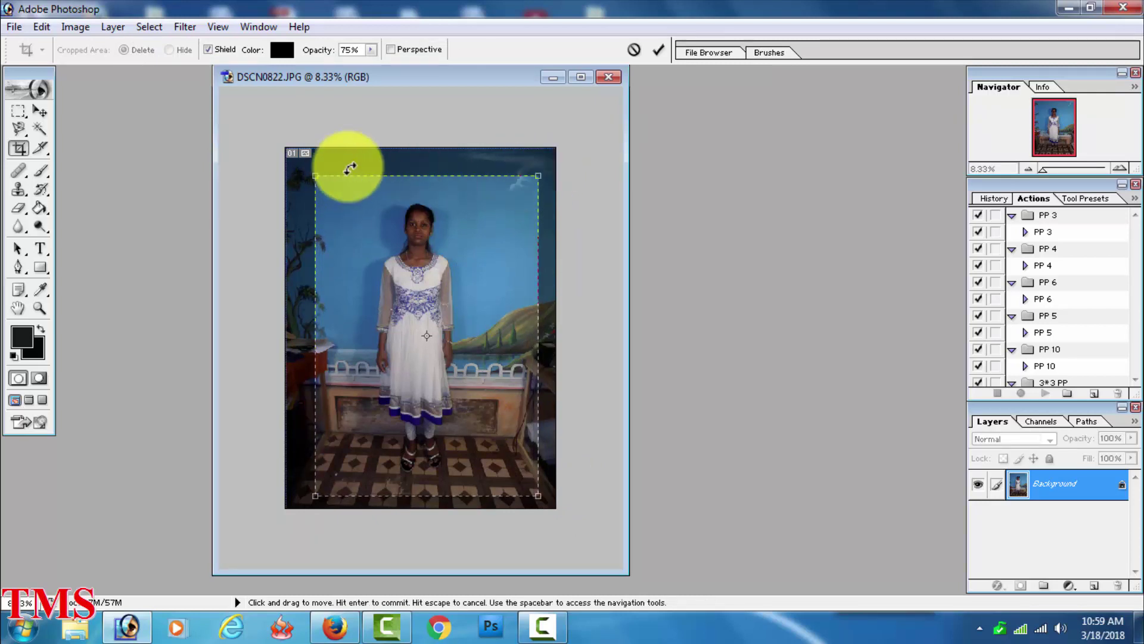
pyautogui.rightClick(435, 241)
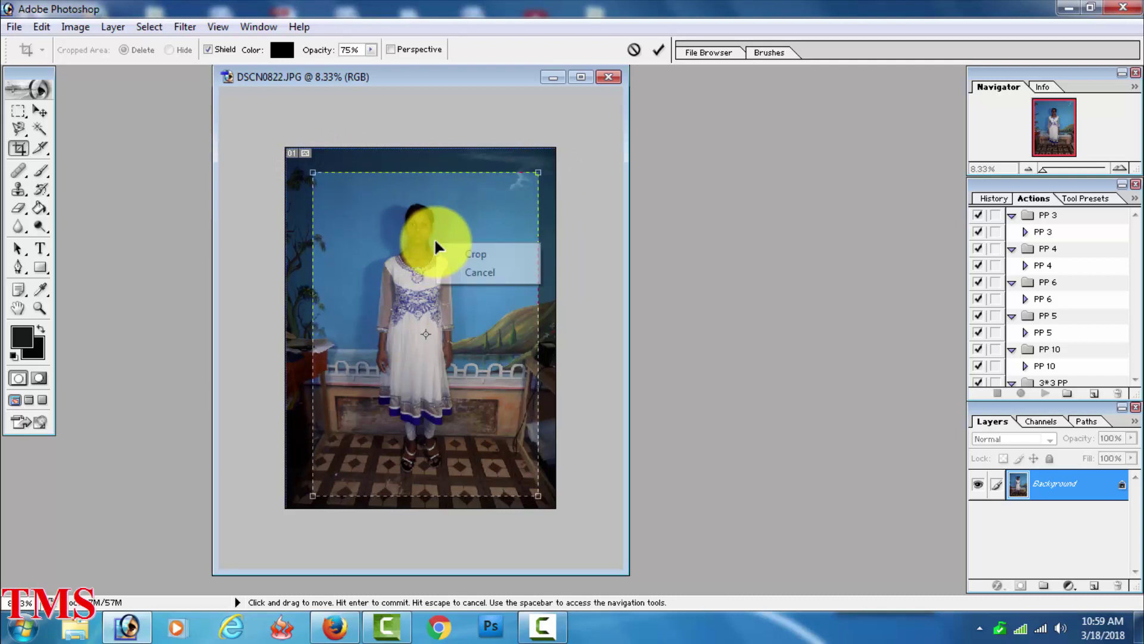
pyautogui.click(481, 256)
pyautogui.hotkey('ctrl', '0')
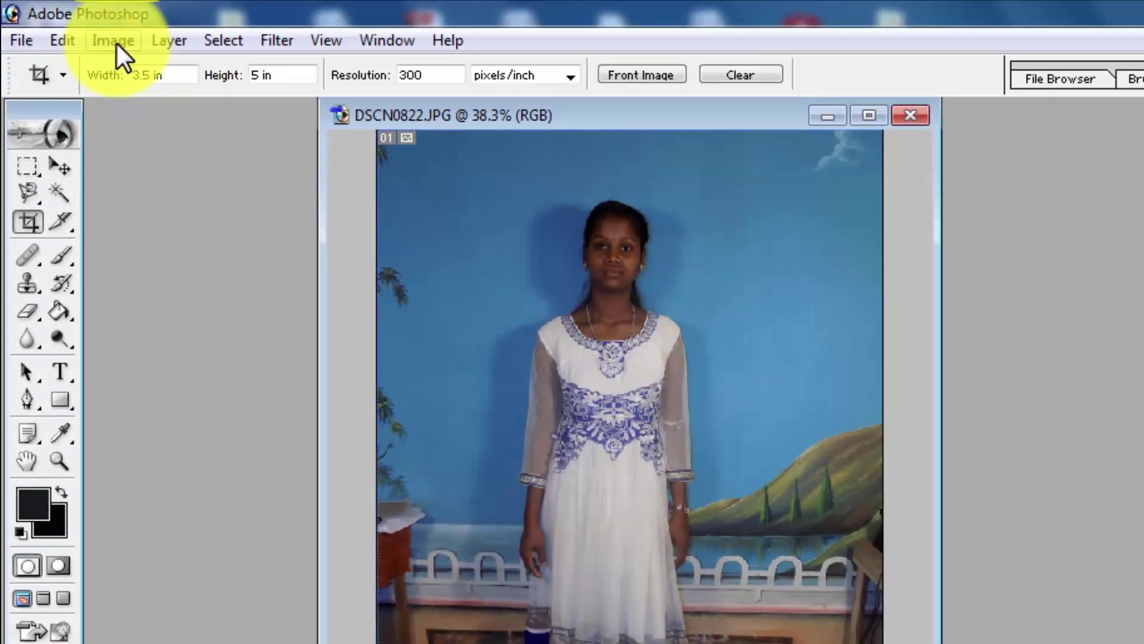
# - Raise the photo's brightness and contrast, then select the Crop tool and move the window aside
pyautogui.click(117, 44)
pyautogui.moveTo(186, 117)
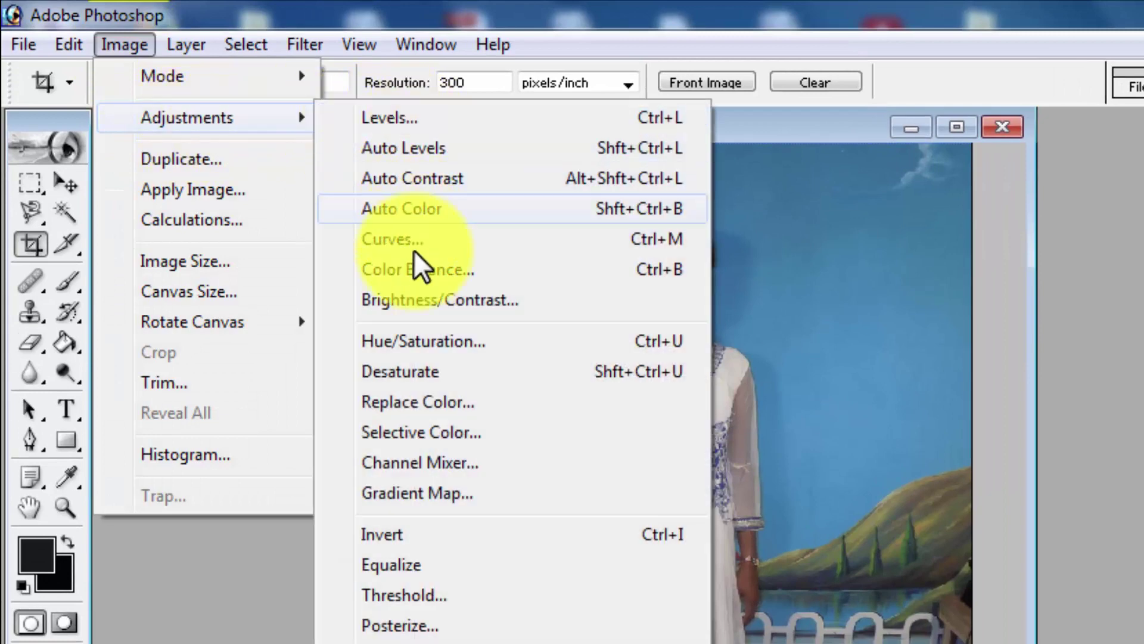
pyautogui.click(460, 300)
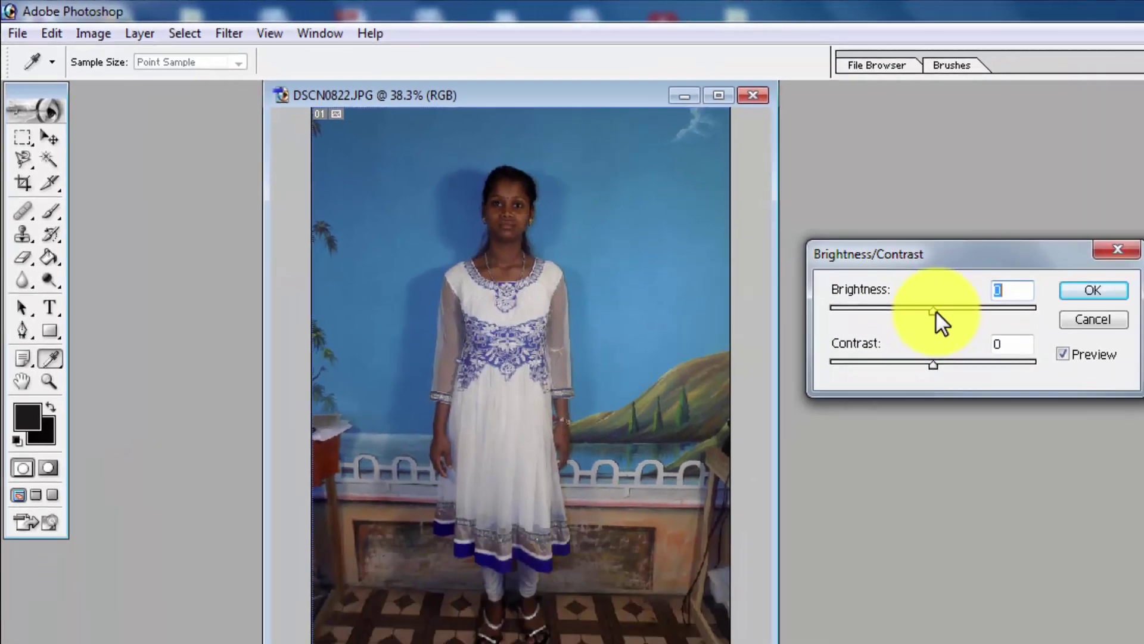
pyautogui.moveTo(754, 249); pyautogui.dragTo(783, 250)
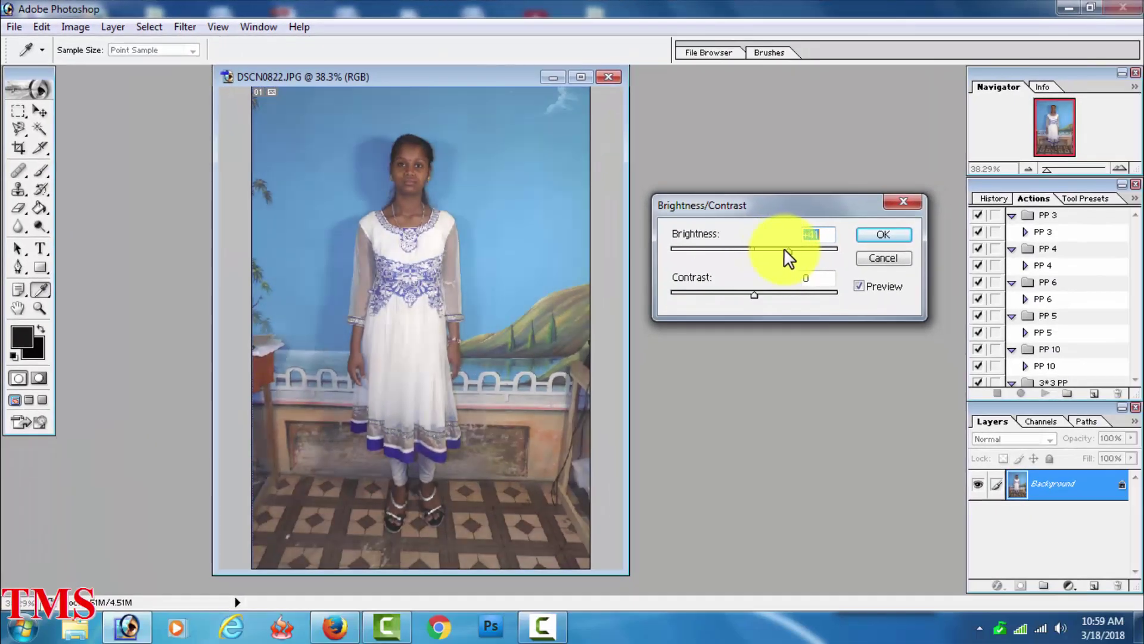
pyautogui.moveTo(755, 293); pyautogui.dragTo(770, 293)
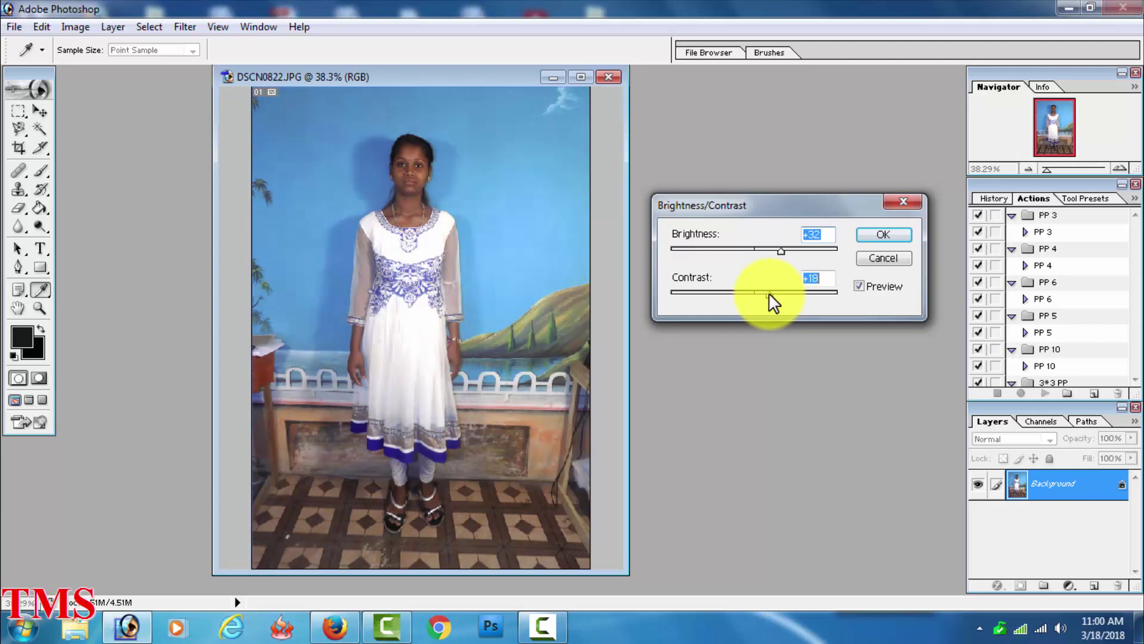
pyautogui.moveTo(786, 252); pyautogui.dragTo(784, 250)
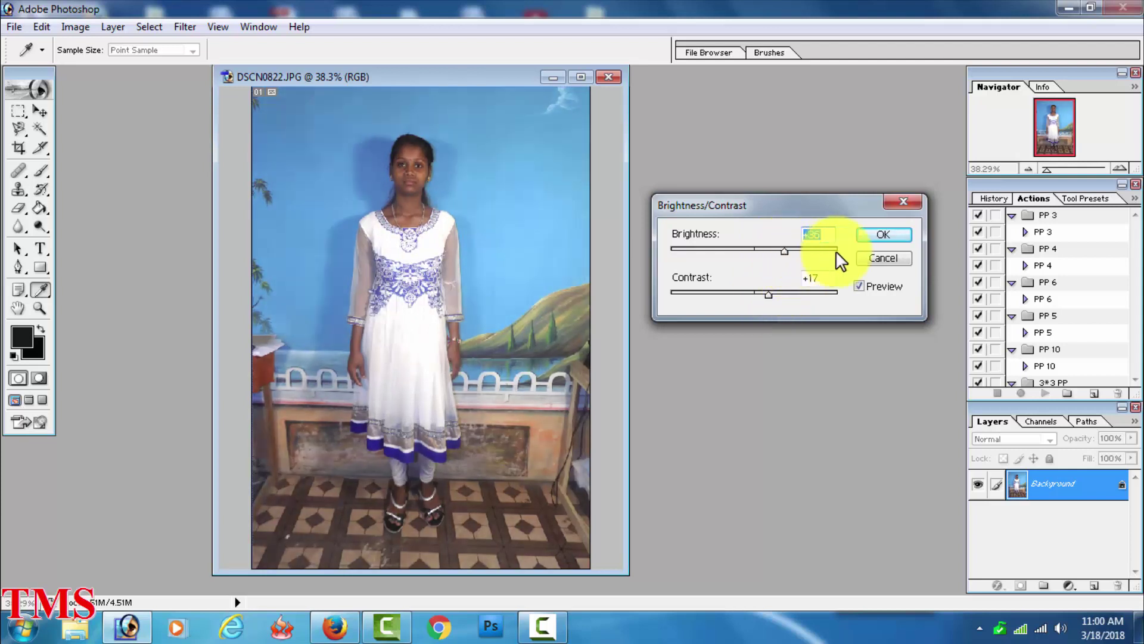
pyautogui.click(885, 235)
pyautogui.press('c')
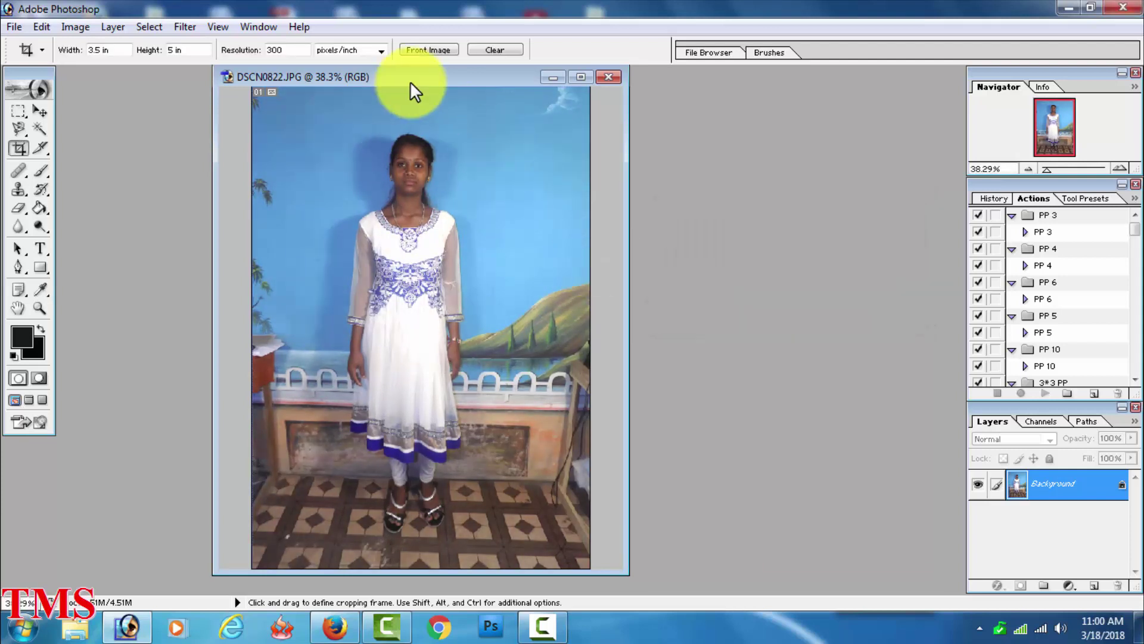
pyautogui.moveTo(410, 81)
pyautogui.mouseDown()
pyautogui.moveTo(482, 102)
pyautogui.moveTo(494, 92)
pyautogui.mouseUp()
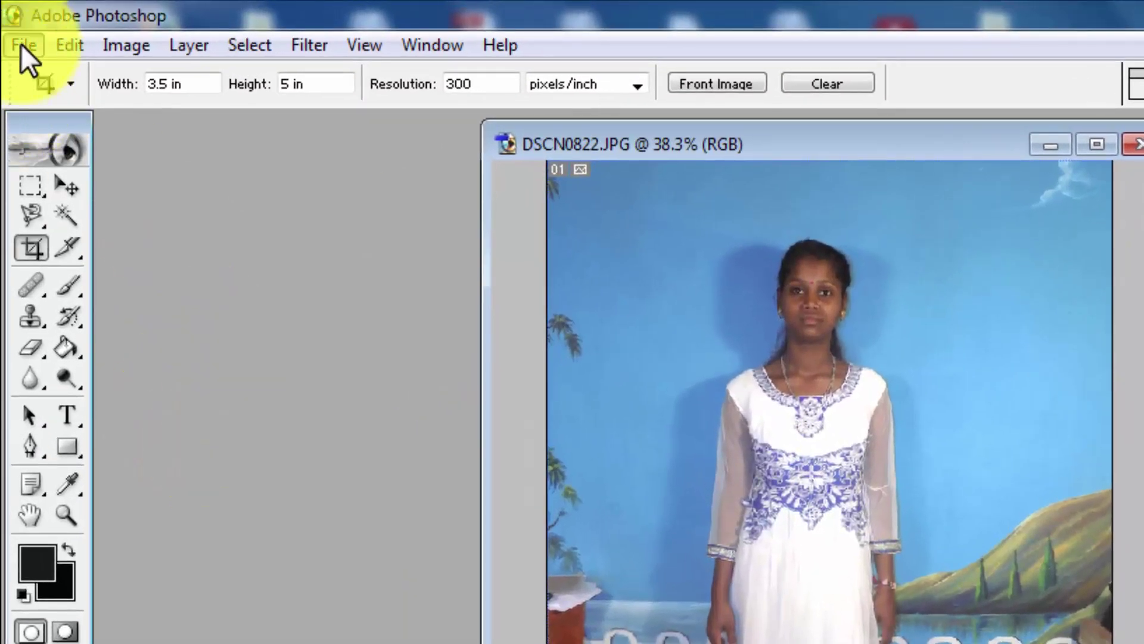
# - Open the 114-4X6 red sunflower border from E:\Tarama Studio\NEW BORDER
pyautogui.click(24, 45)
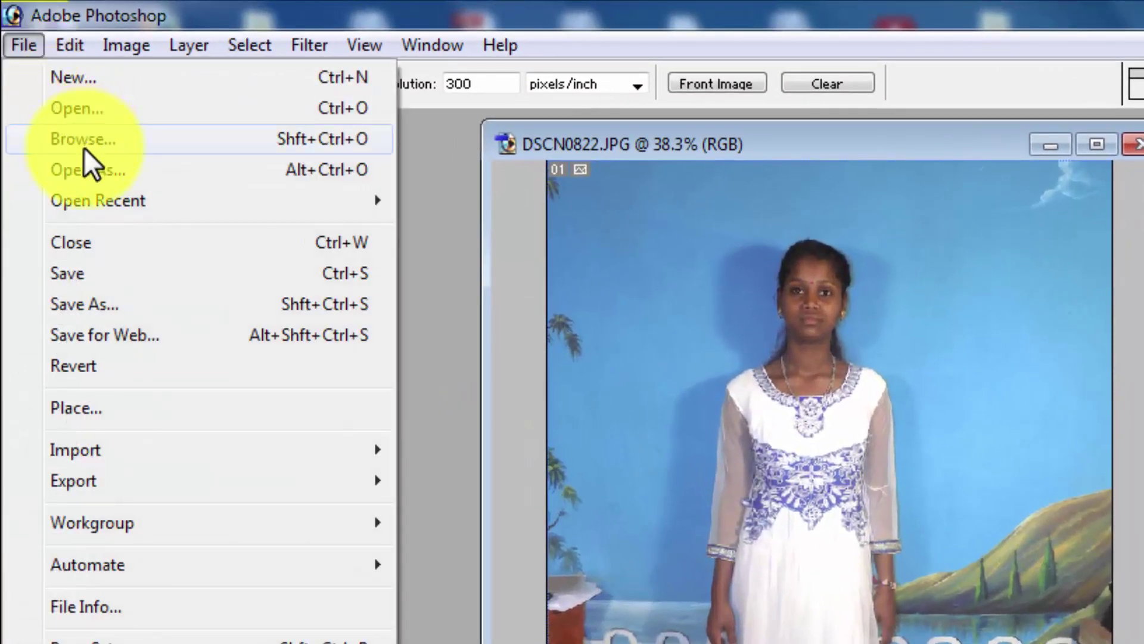
pyautogui.click(77, 109)
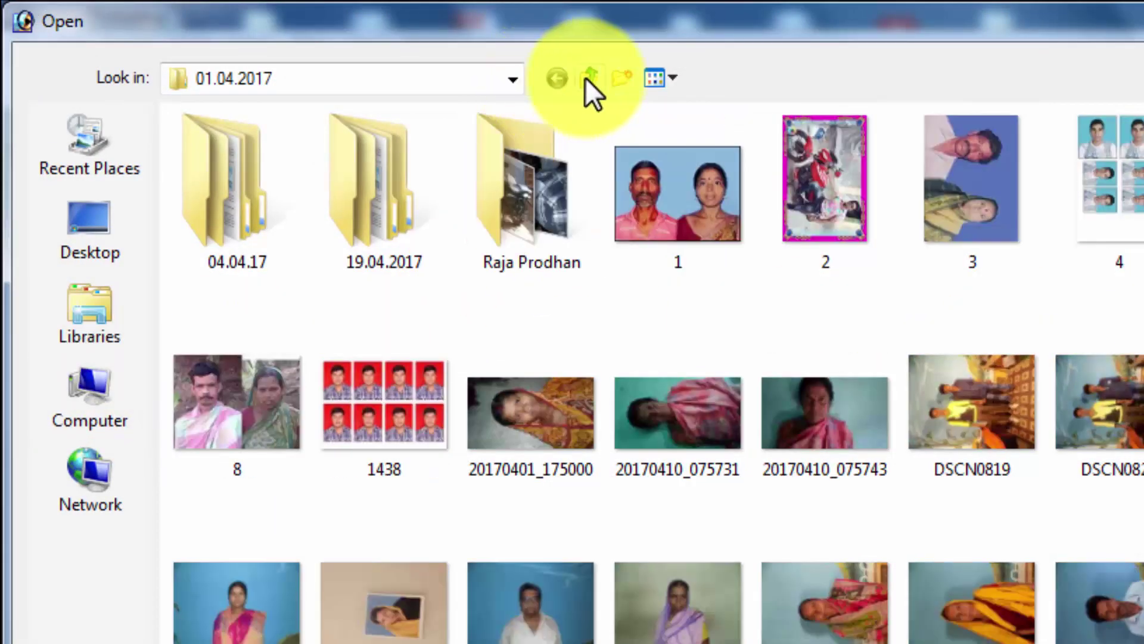
pyautogui.click(586, 78)
pyautogui.scroll(-6, 368, 484)
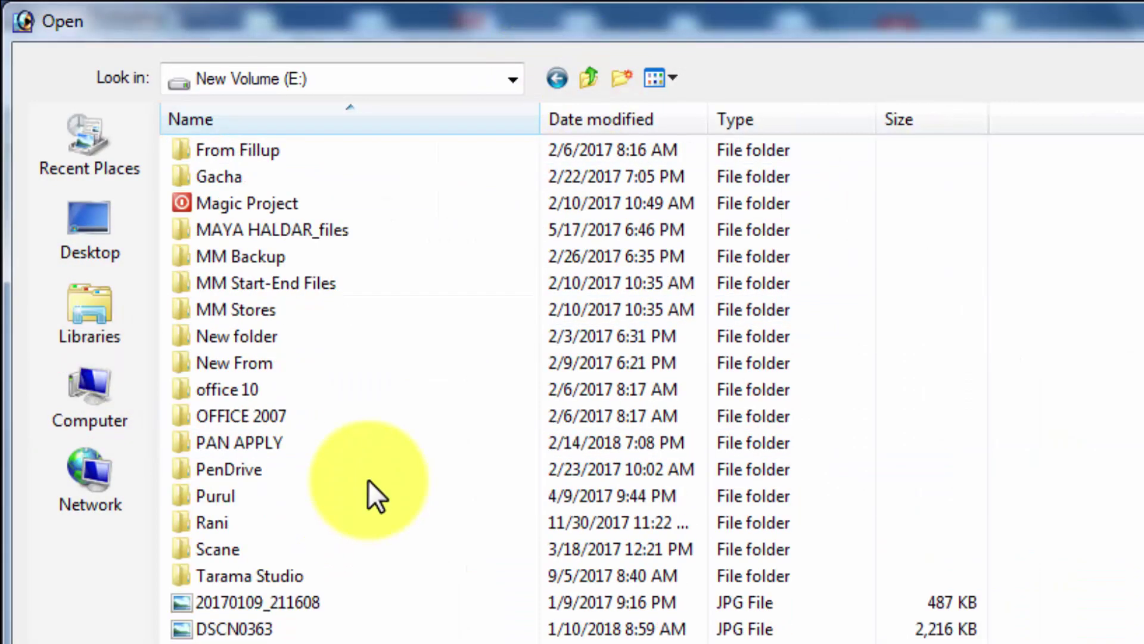
pyautogui.scroll(1, 276, 588)
pyautogui.doubleClick(262, 626)
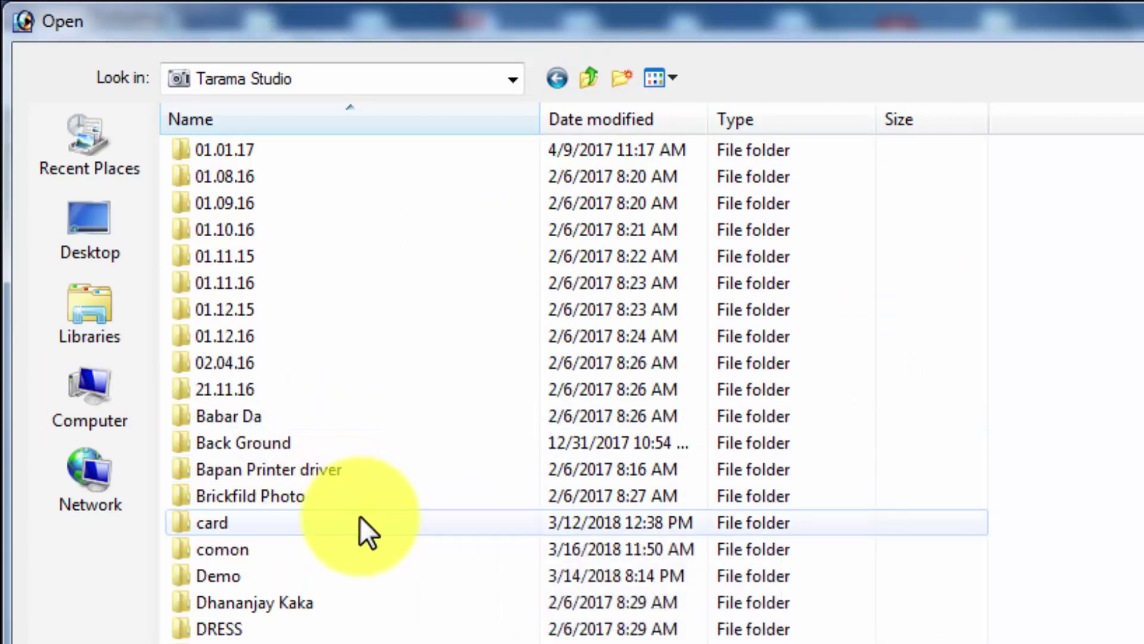
pyautogui.scroll(-4, 360, 516)
pyautogui.scroll(-1, 359, 517)
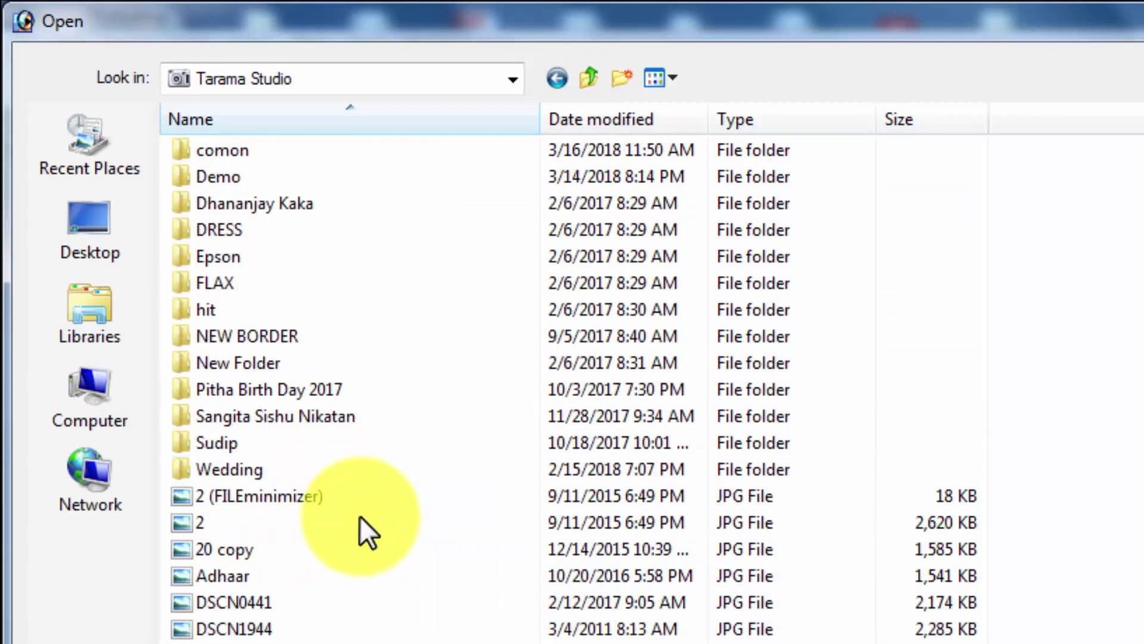
pyautogui.doubleClick(249, 334)
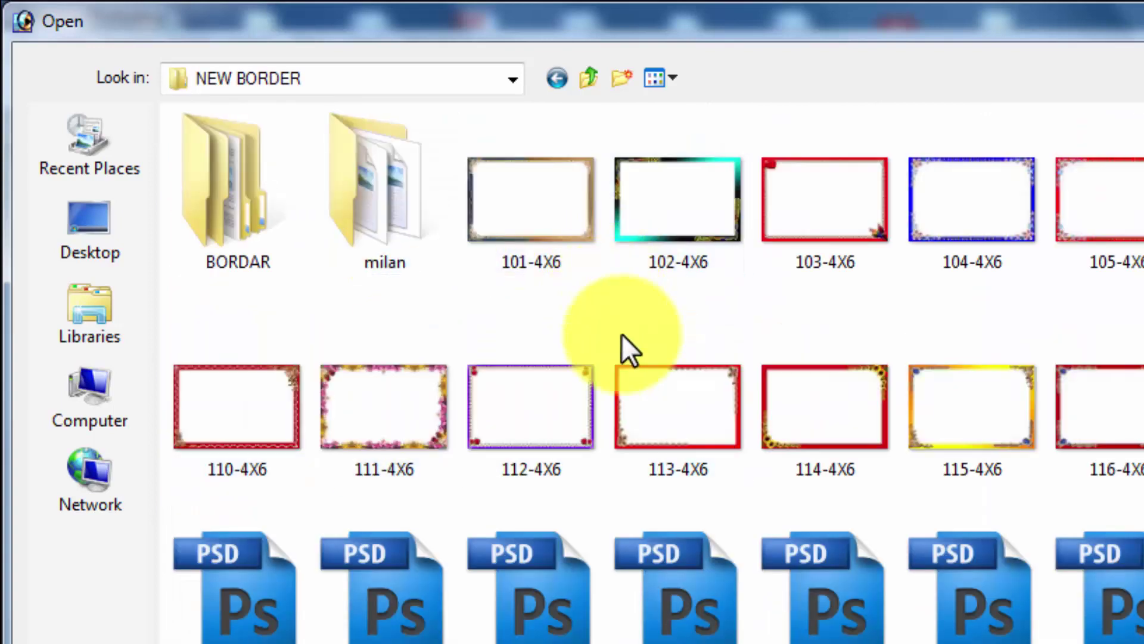
pyautogui.click(846, 444)
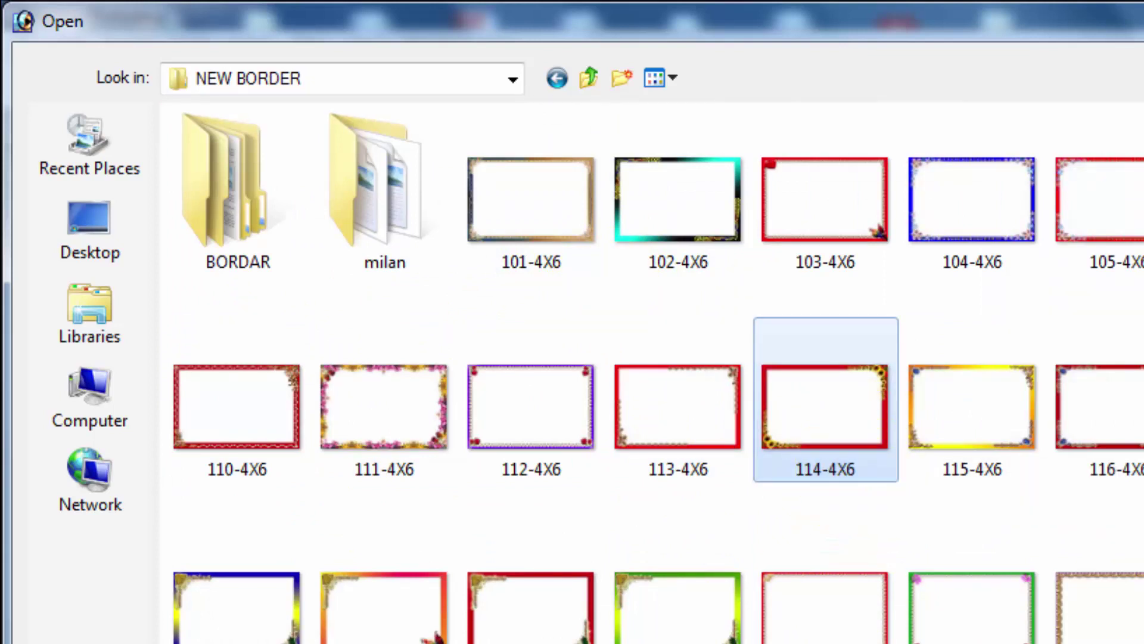
pyautogui.press('Return')
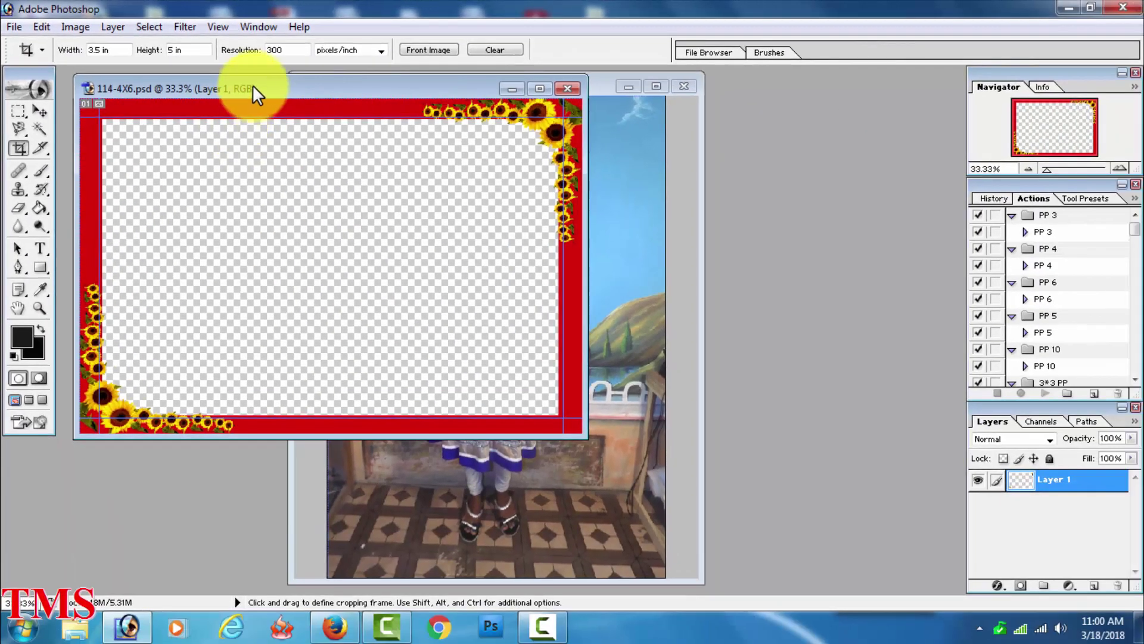
# - Rotate the border canvas 90° CW to portrait and position its window beside the photo
pyautogui.moveTo(253, 87); pyautogui.dragTo(263, 128)
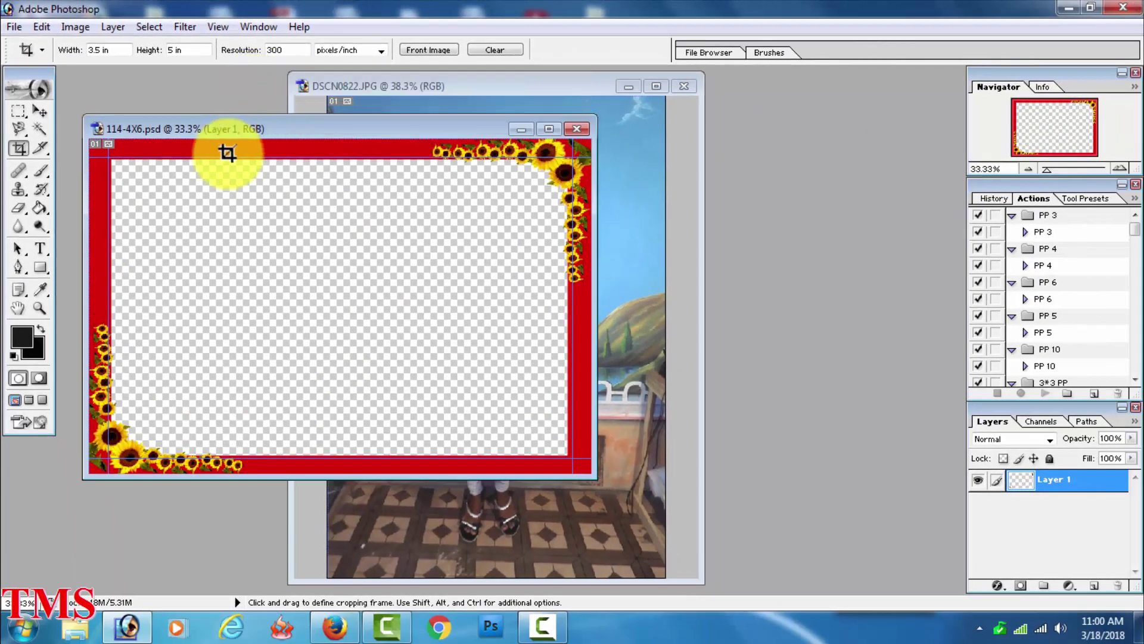
pyautogui.click(76, 26)
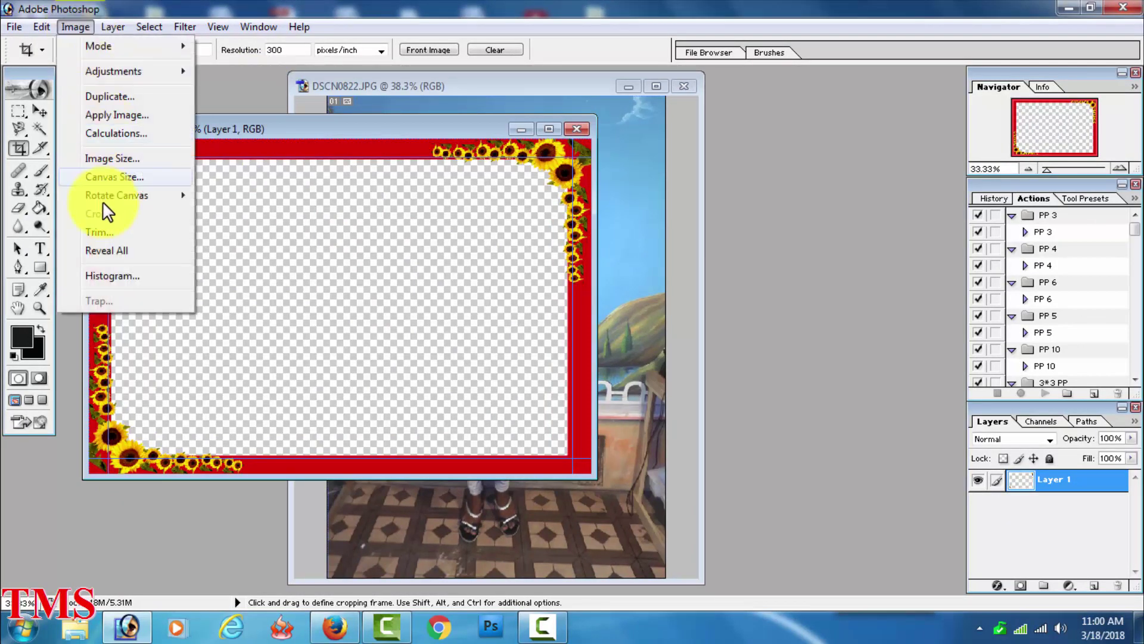
pyautogui.click(276, 214)
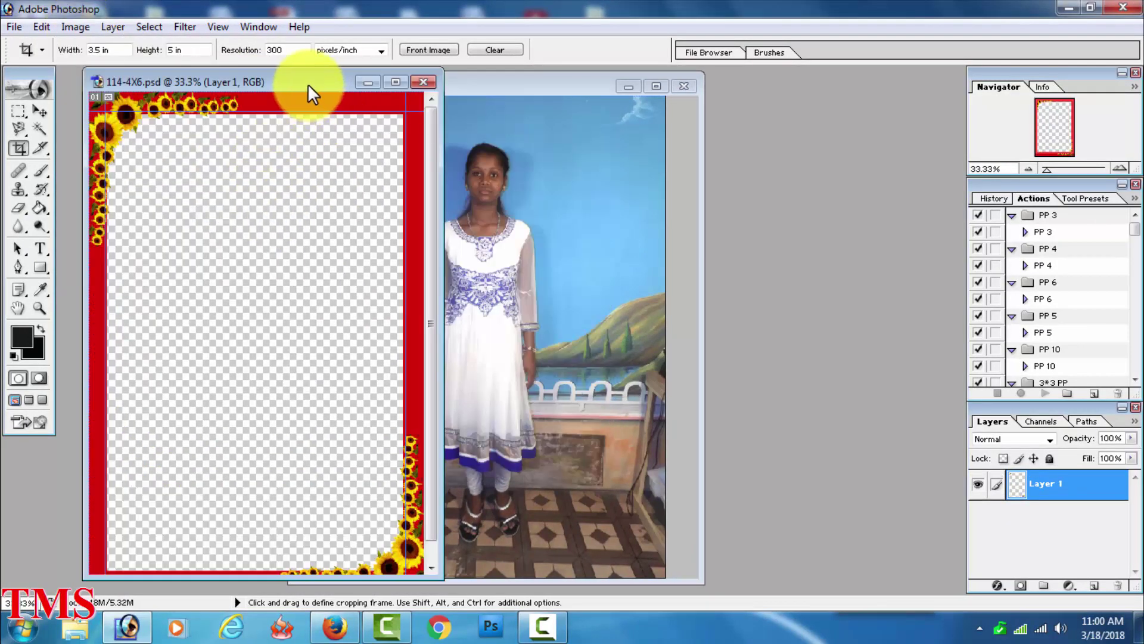
pyautogui.moveTo(307, 83); pyautogui.dragTo(293, 96)
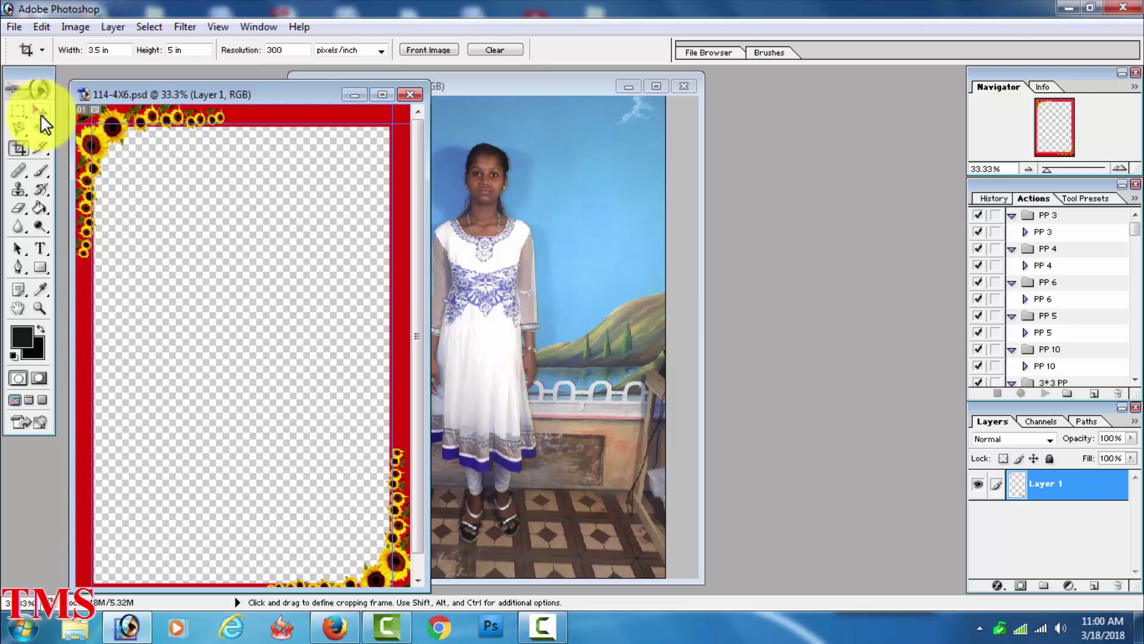
# - Drag the sunflower border onto the photo and scale it to fit the photo's edges
pyautogui.click(40, 114)
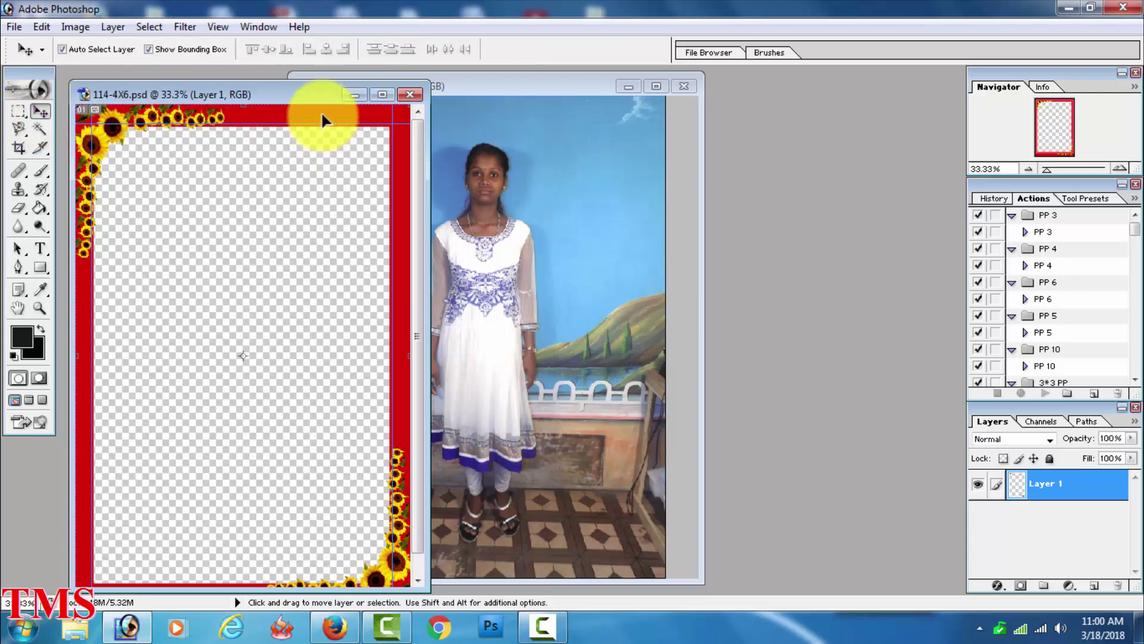
pyautogui.moveTo(322, 118)
pyautogui.mouseDown()
pyautogui.moveTo(528, 162)
pyautogui.moveTo(504, 260)
pyautogui.moveTo(521, 238)
pyautogui.mouseUp()
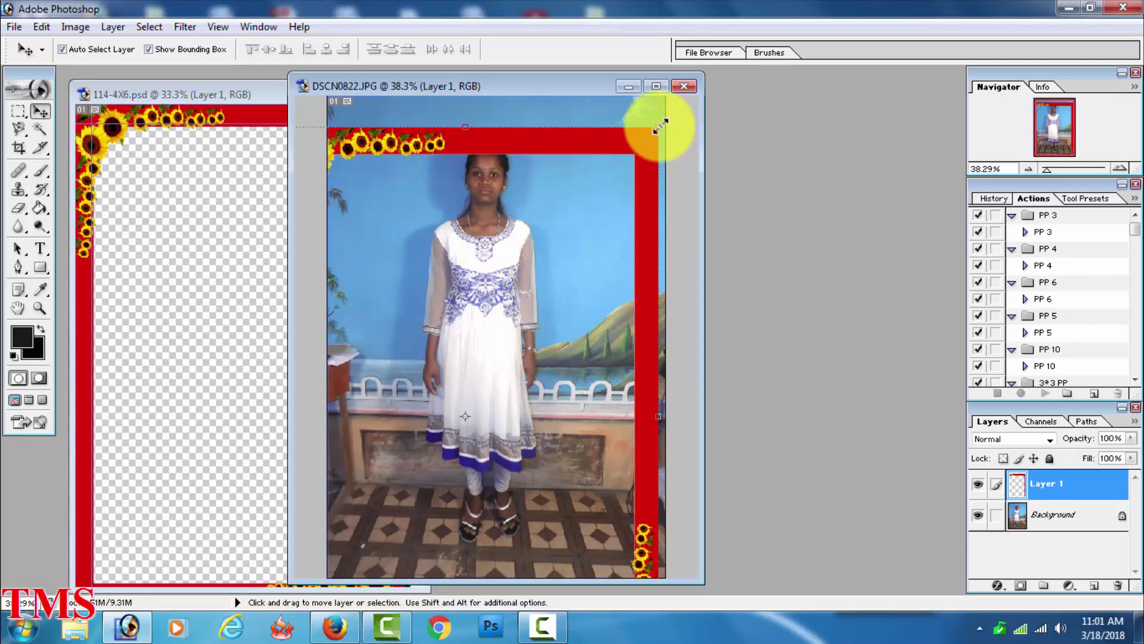
pyautogui.moveTo(661, 125); pyautogui.dragTo(521, 236)
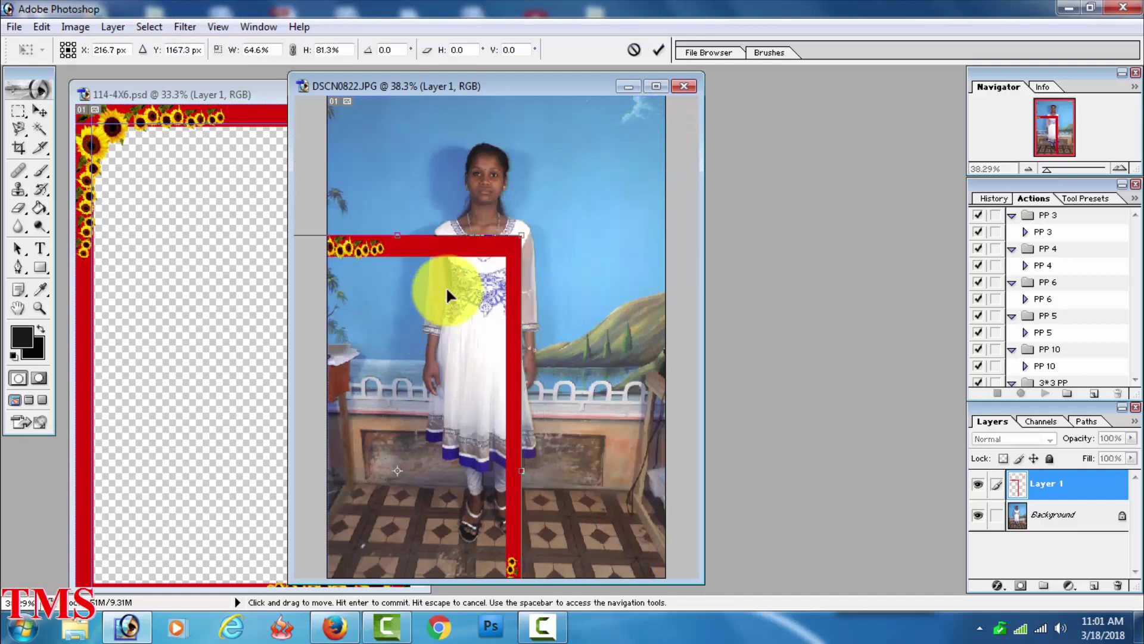
pyautogui.moveTo(446, 286); pyautogui.dragTo(470, 173)
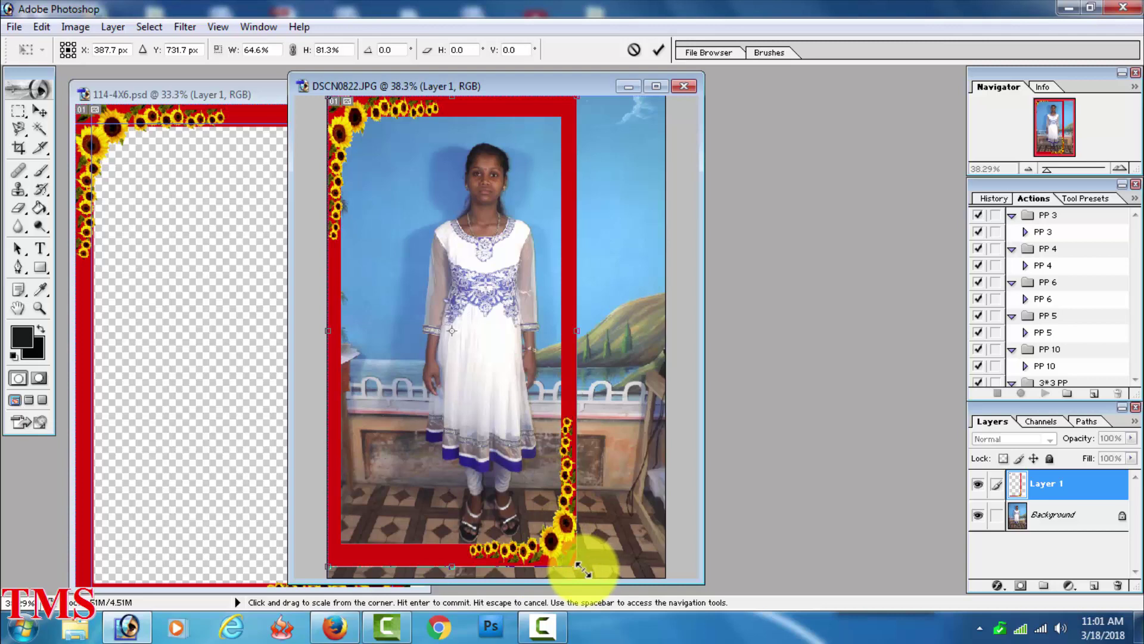
pyautogui.moveTo(581, 569); pyautogui.dragTo(669, 578)
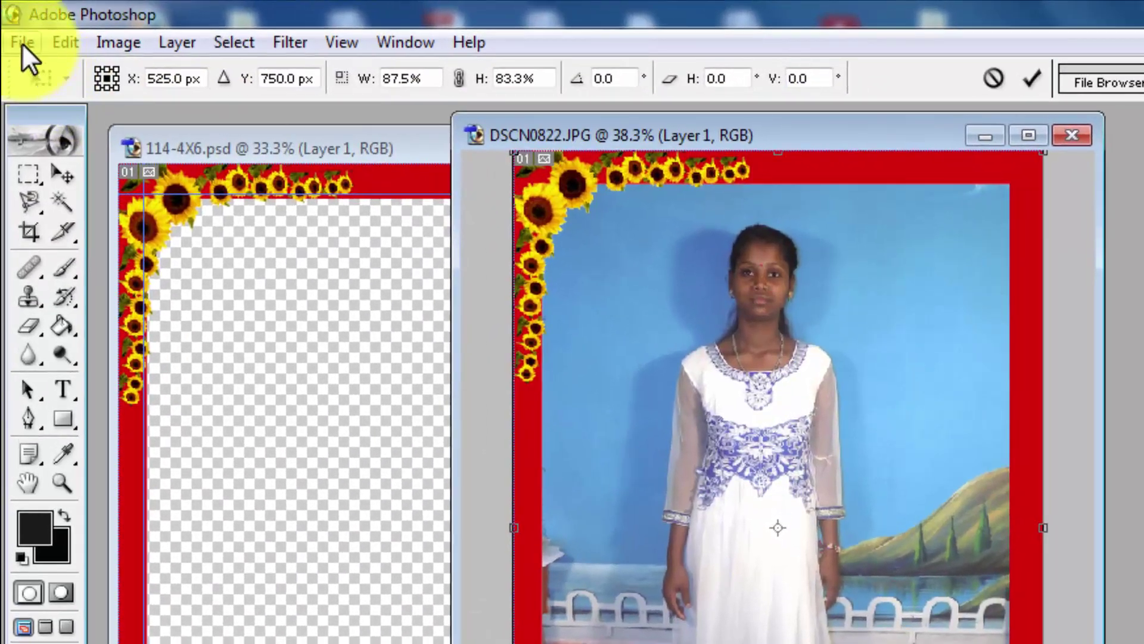
# - Apply the border transform and save a JPEG copy named 'Photo' in 01.04.2017
pyautogui.click(21, 42)
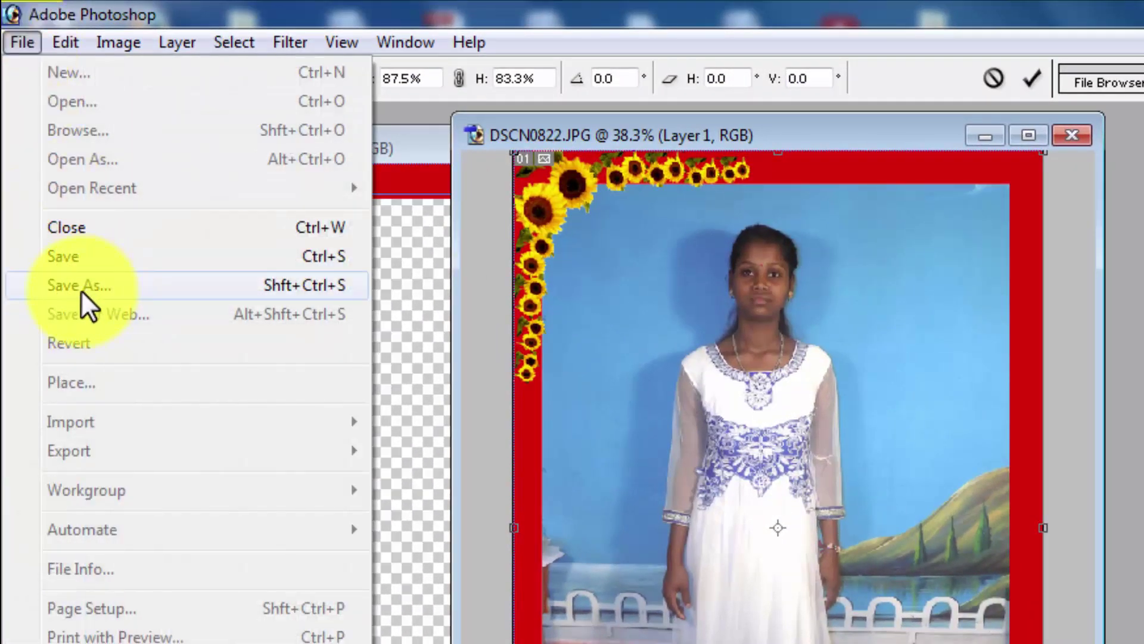
pyautogui.click(81, 288)
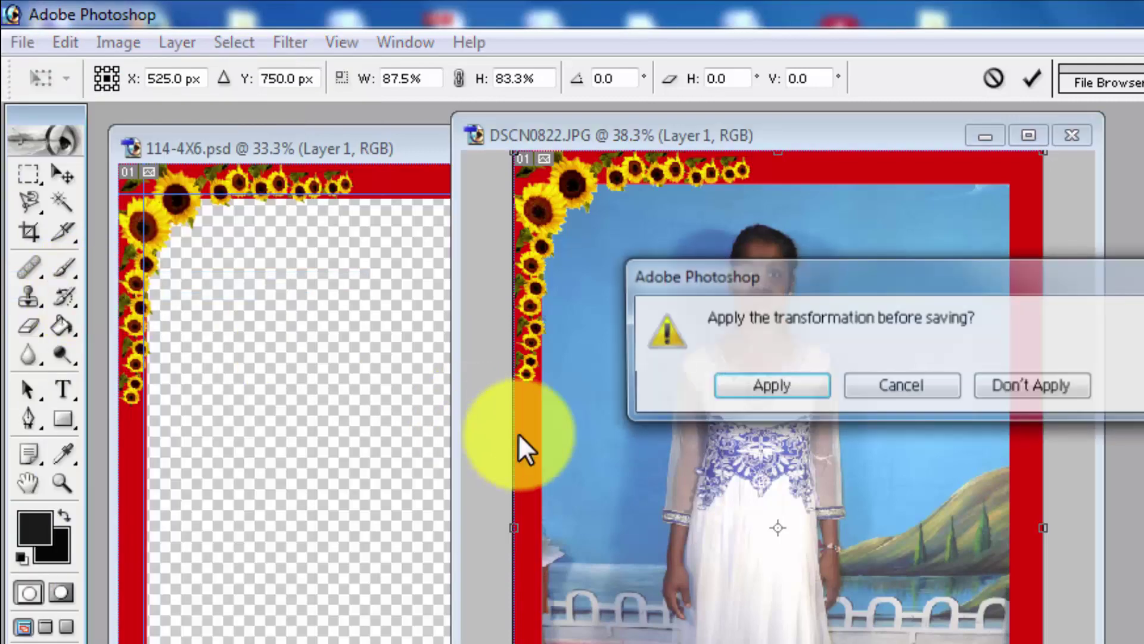
pyautogui.click(788, 390)
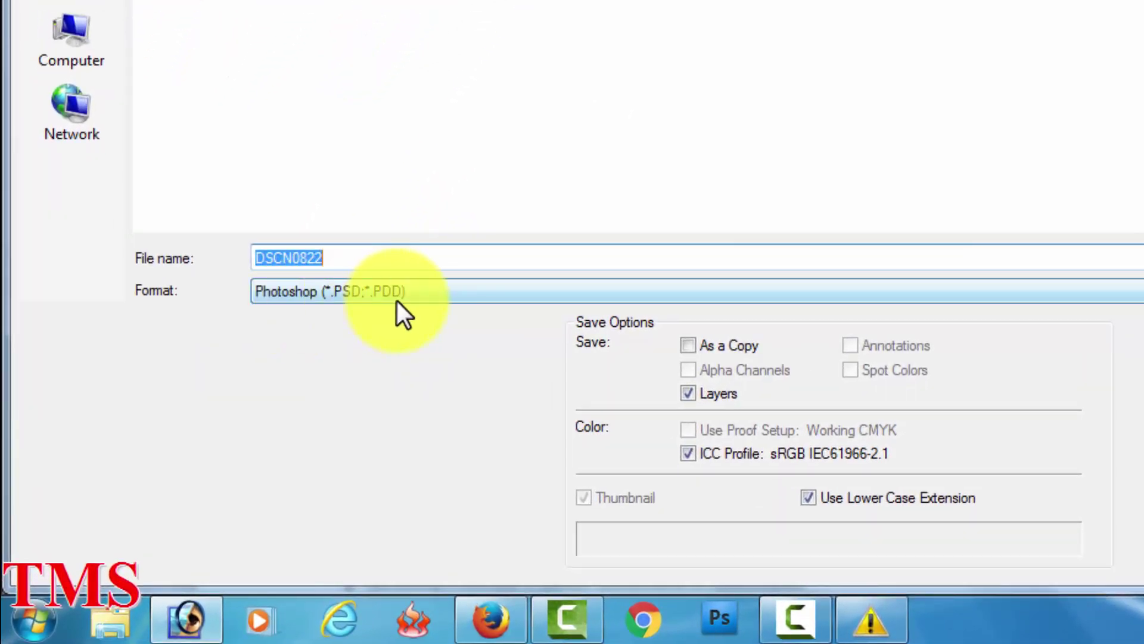
pyautogui.click(413, 297)
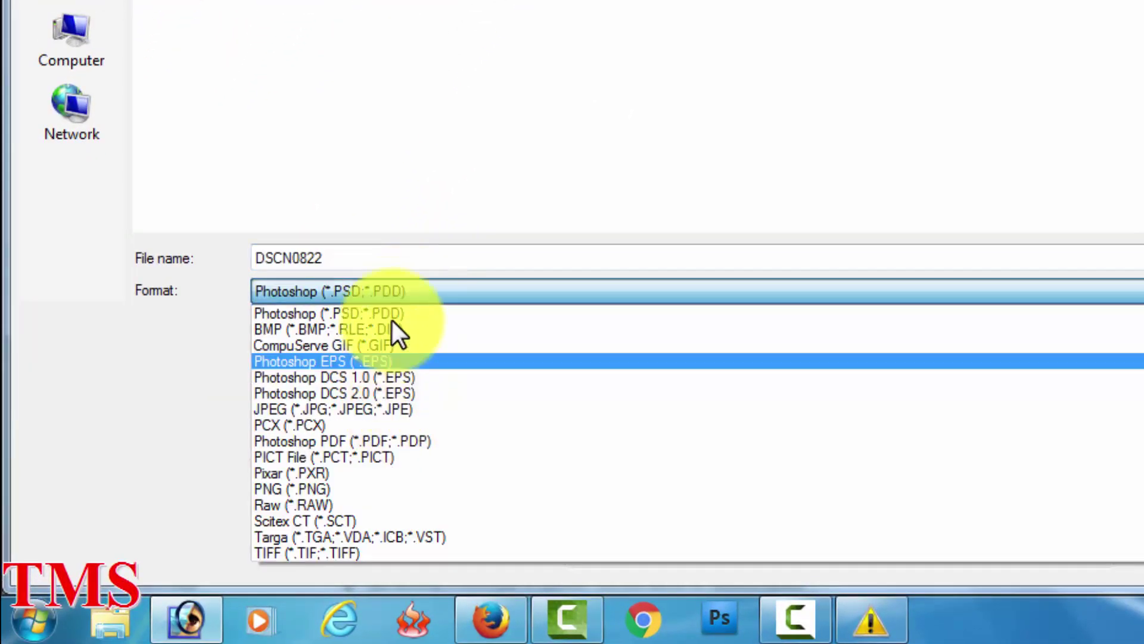
pyautogui.click(341, 412)
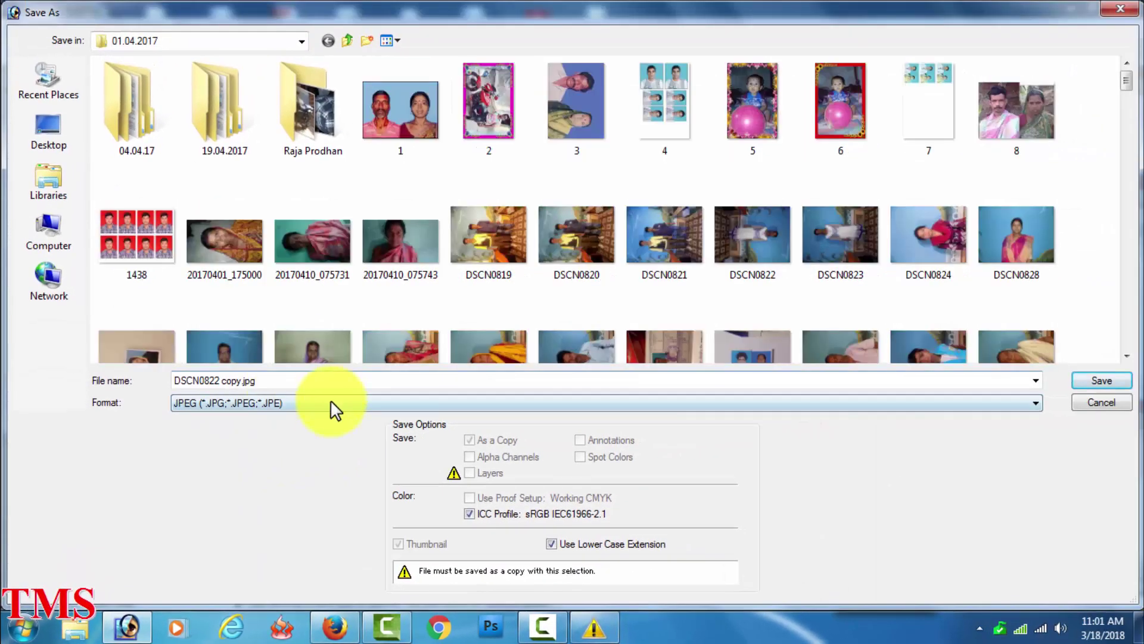
pyautogui.doubleClick(269, 382)
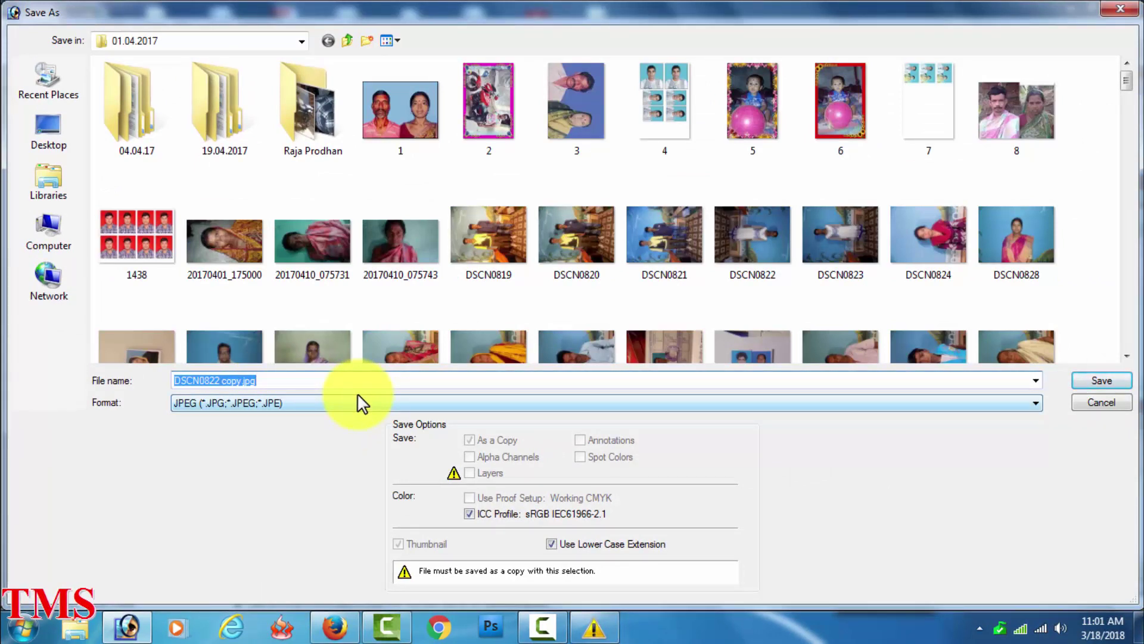
pyautogui.write('P')
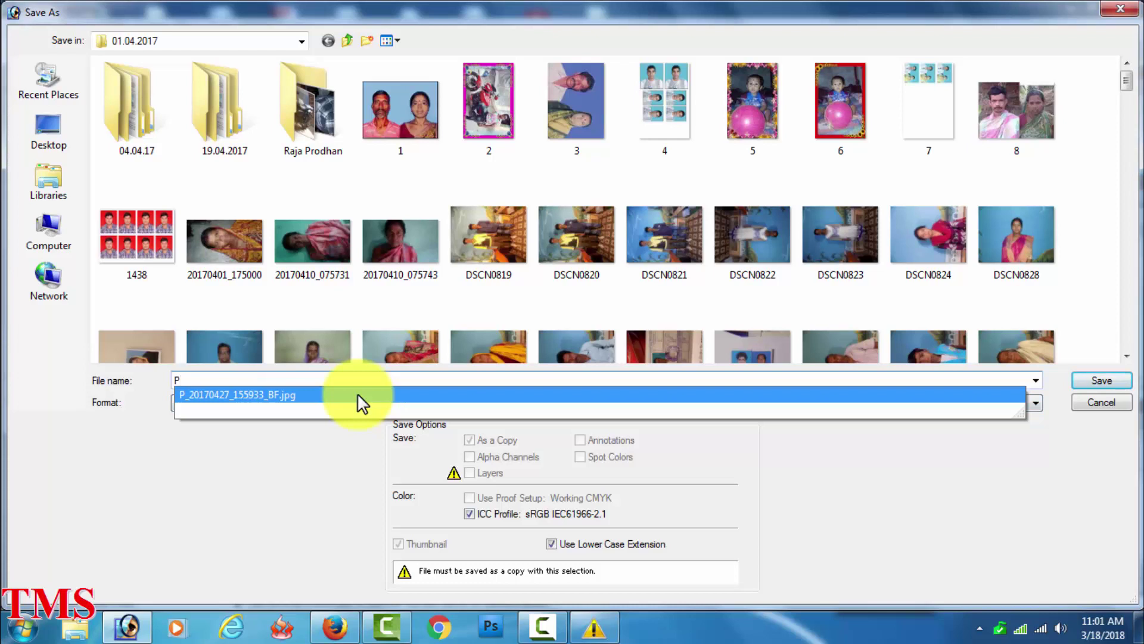
pyautogui.write('hoto')
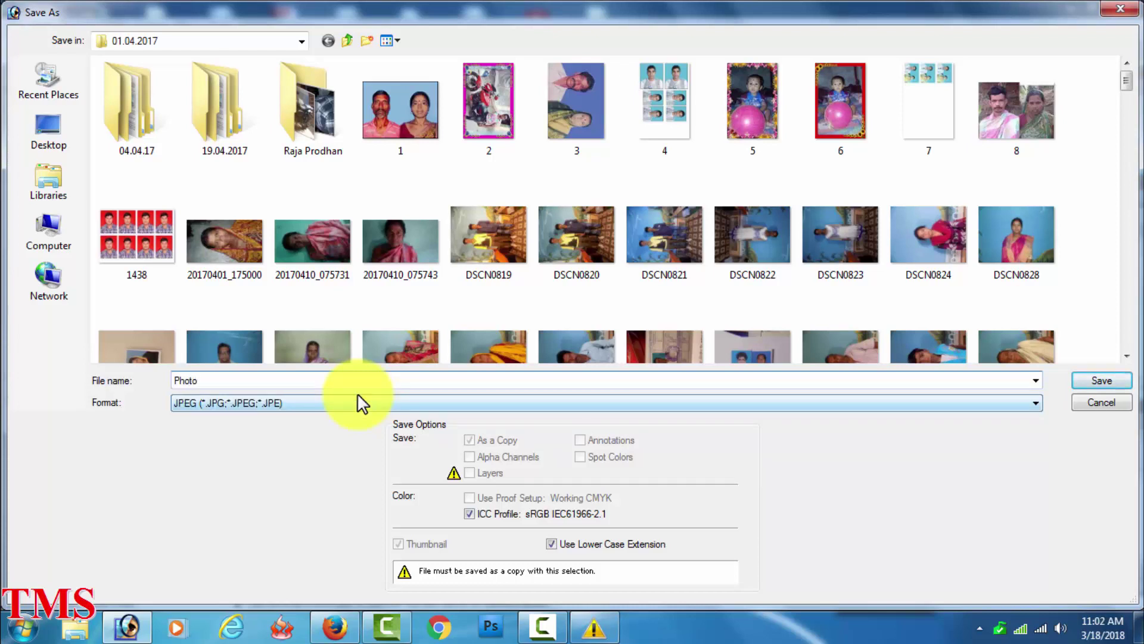
pyautogui.click(1102, 381)
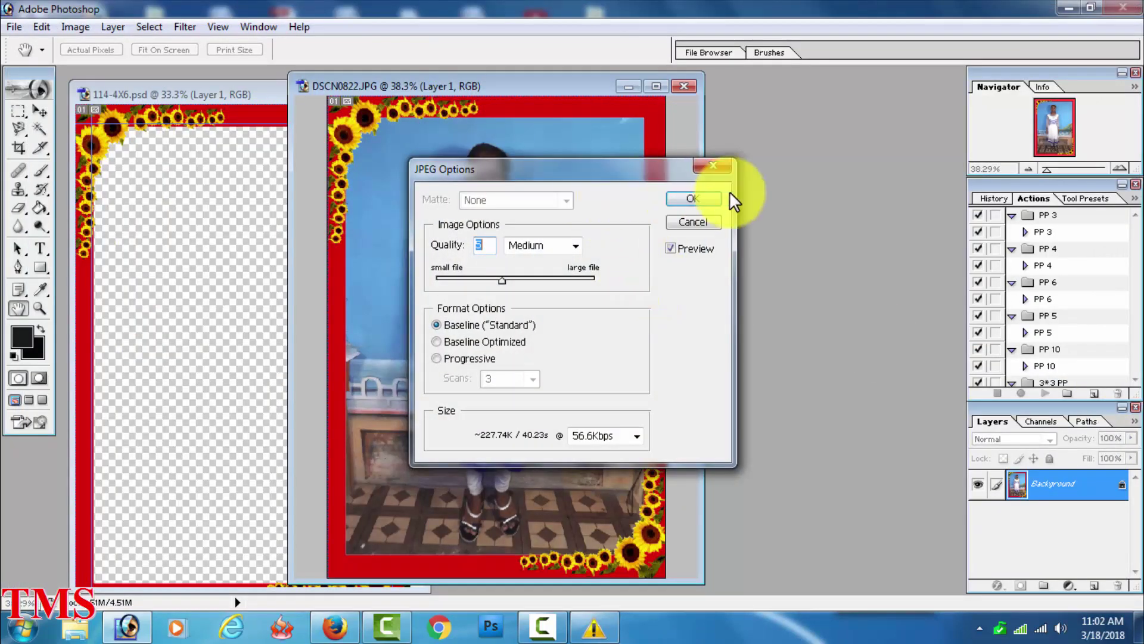
pyautogui.click(692, 197)
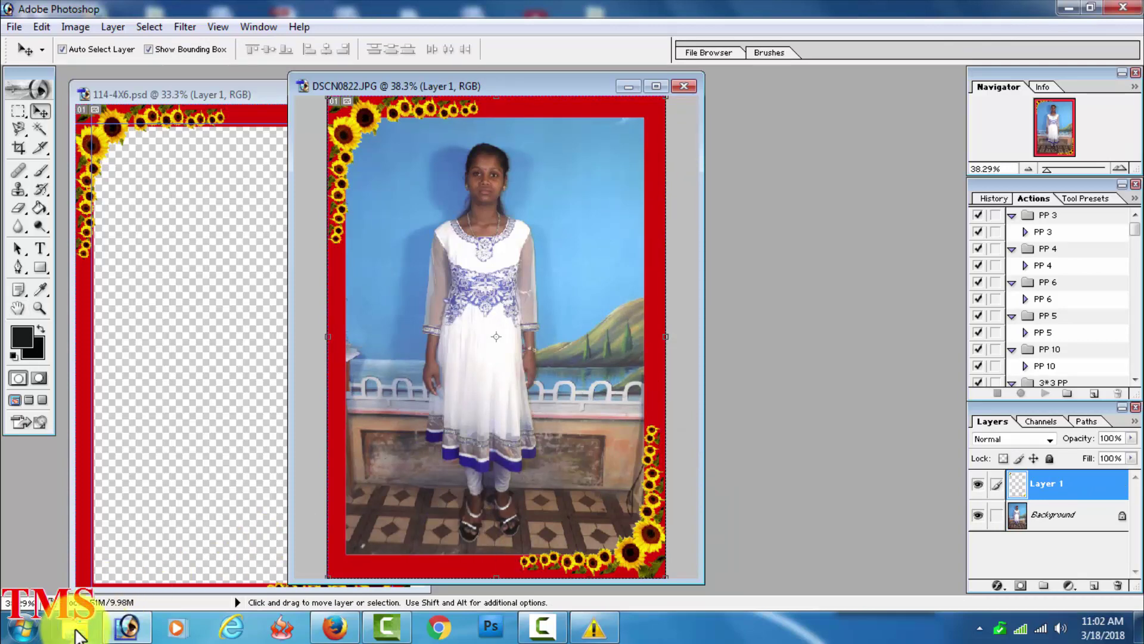
# - Open DSCN0824.JPG and rotate its canvas 90° CW so the girl stands upright
pyautogui.click(12, 26)
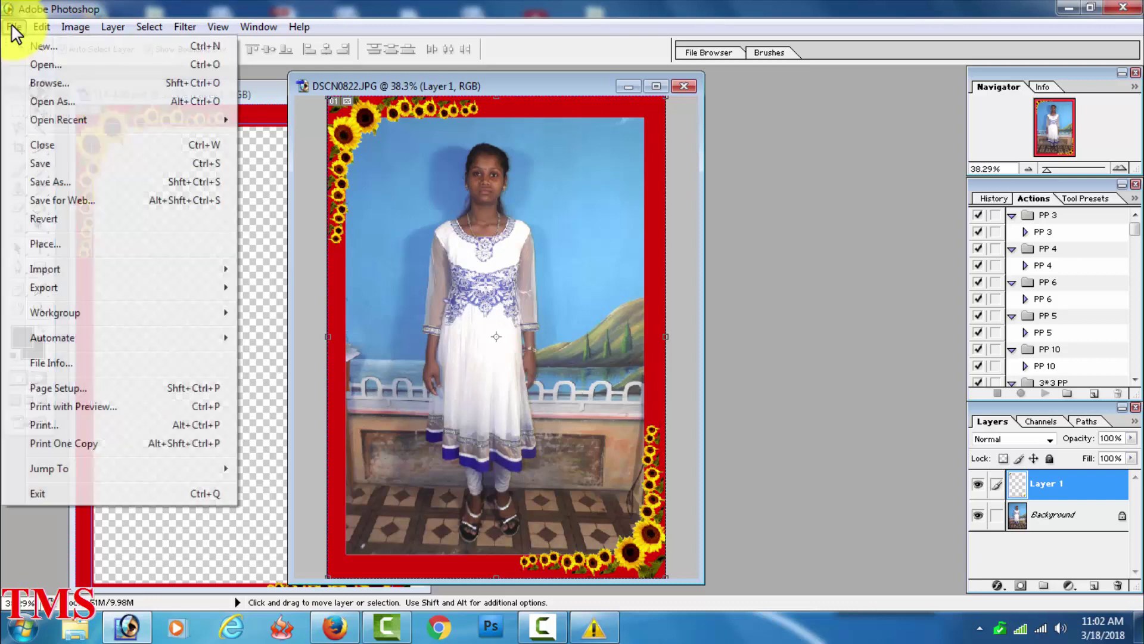
pyautogui.click(44, 62)
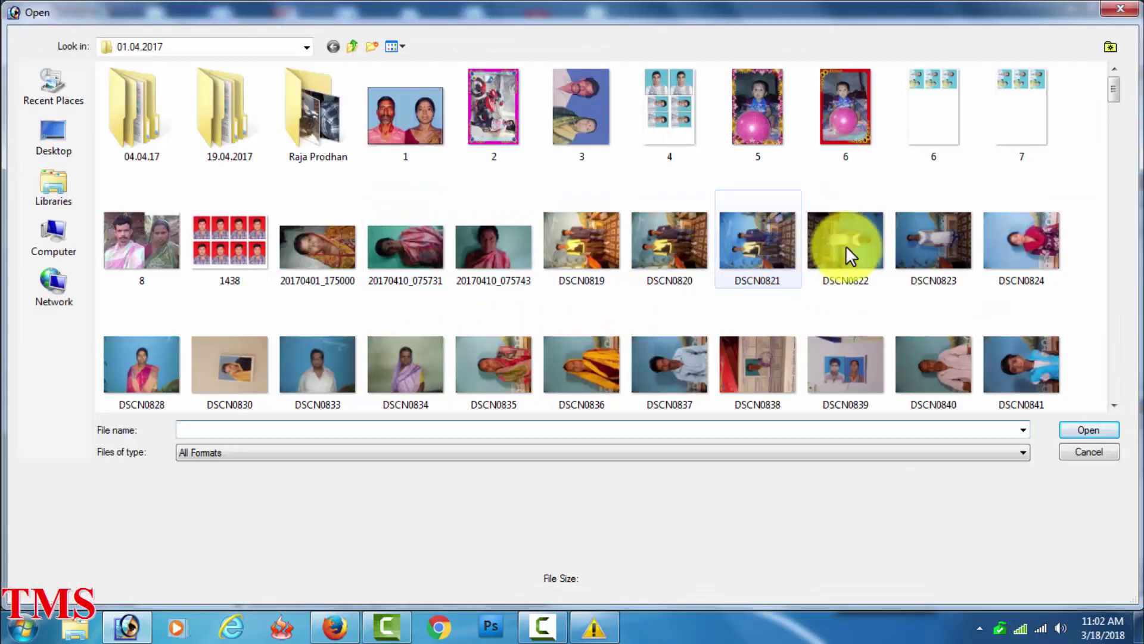
pyautogui.click(1048, 256)
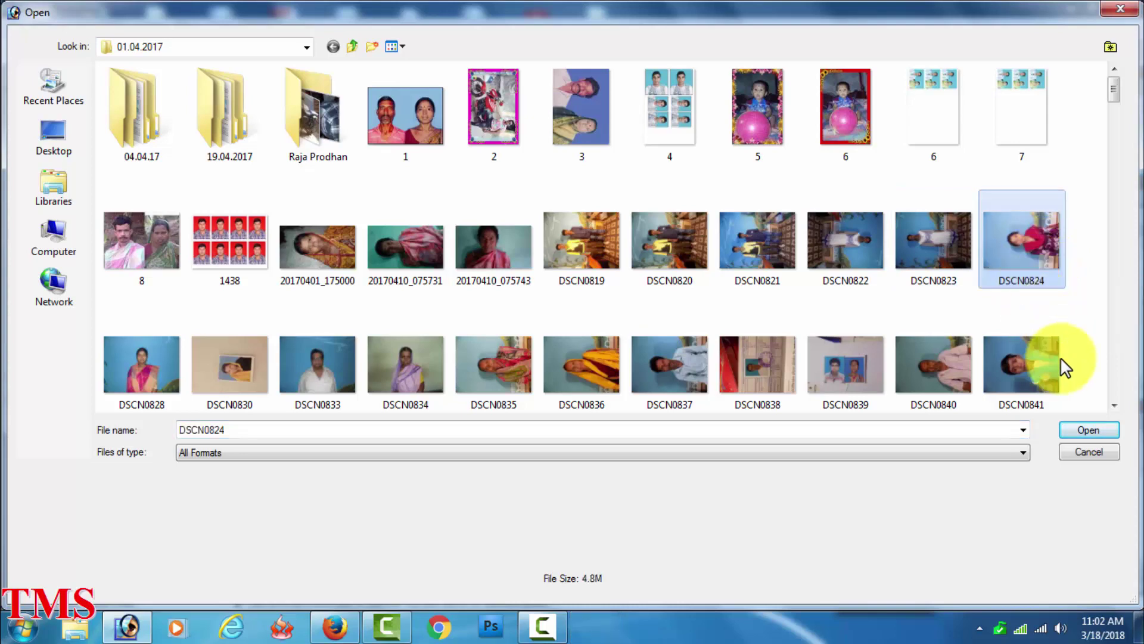
pyautogui.click(1082, 429)
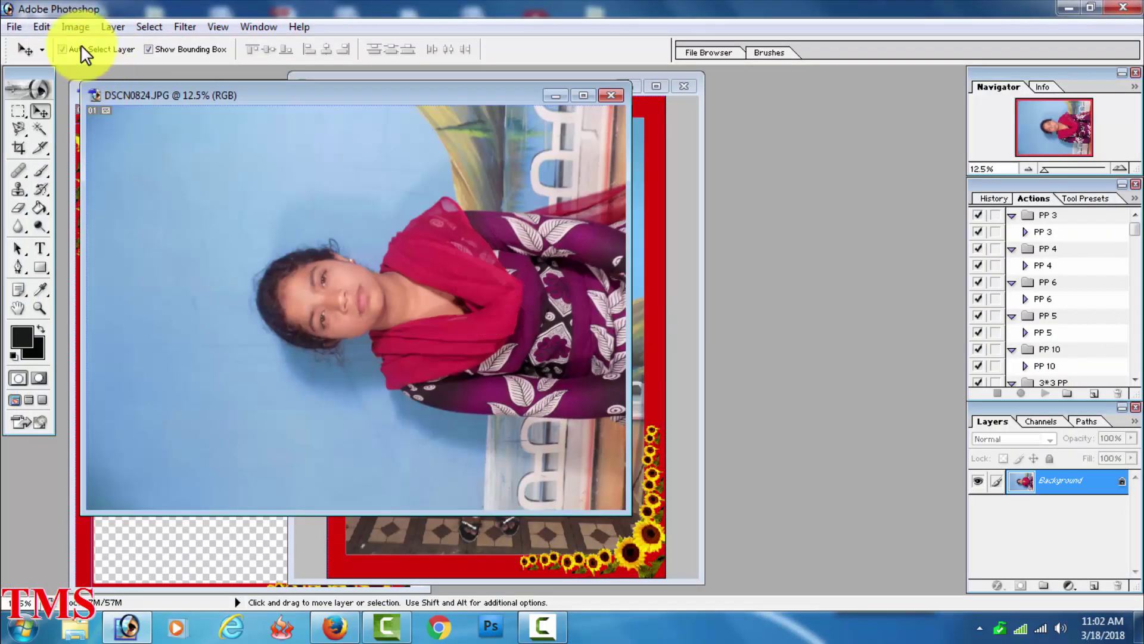
pyautogui.click(75, 26)
pyautogui.moveTo(116, 195)
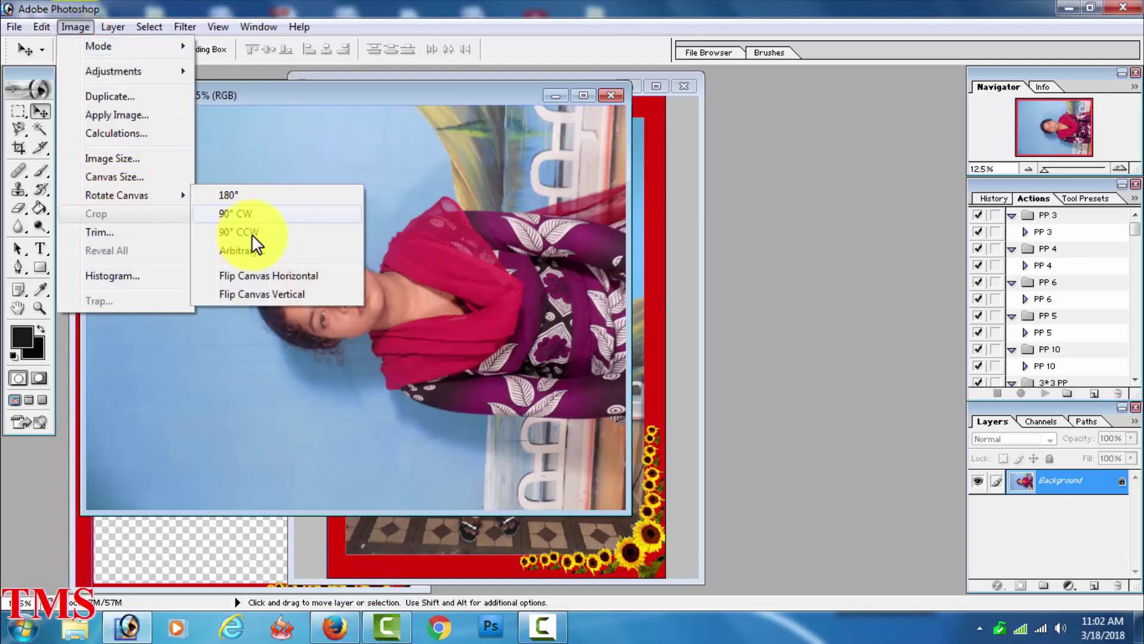
pyautogui.click(285, 213)
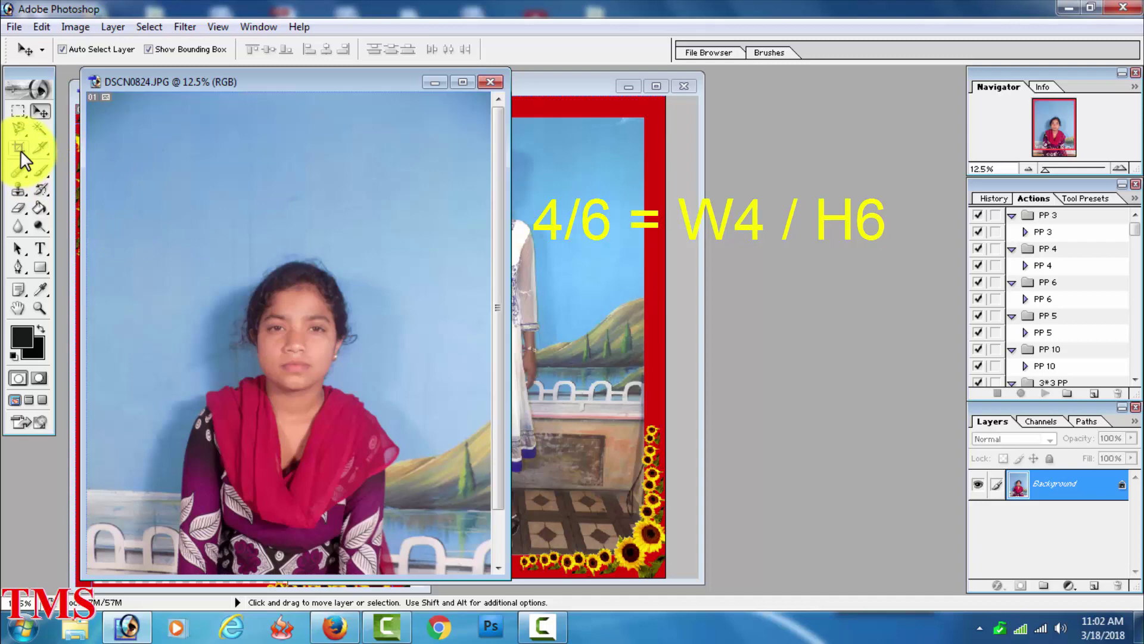
# - Set the Crop tool to a 4 in width and 6 in height
pyautogui.click(20, 149)
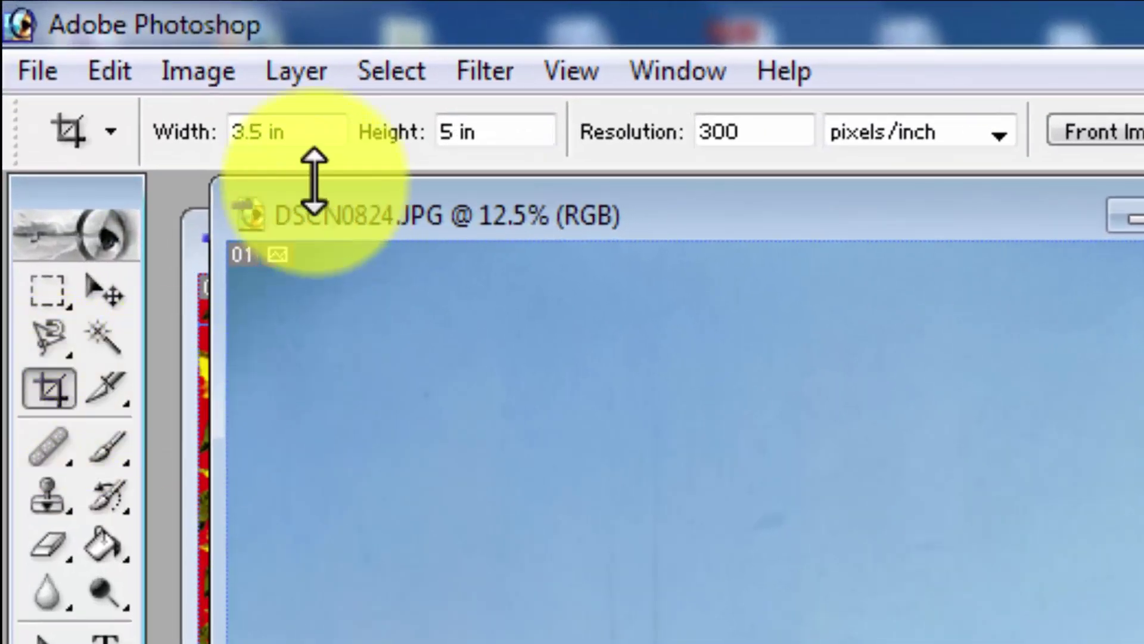
pyautogui.moveTo(311, 133); pyautogui.dragTo(163, 133)
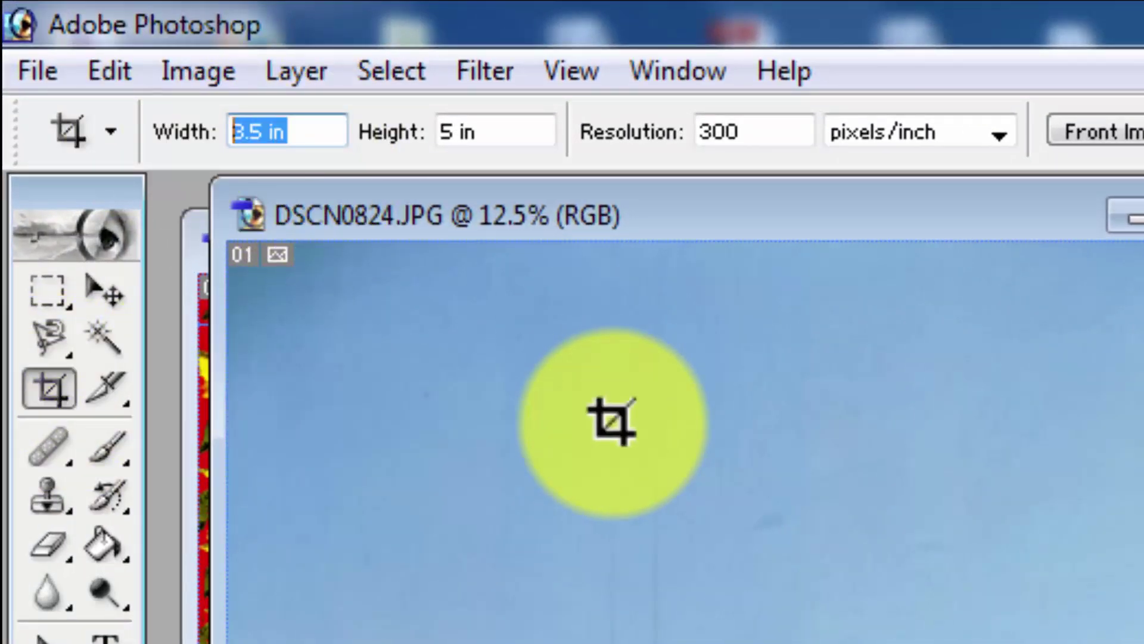
pyautogui.write('4')
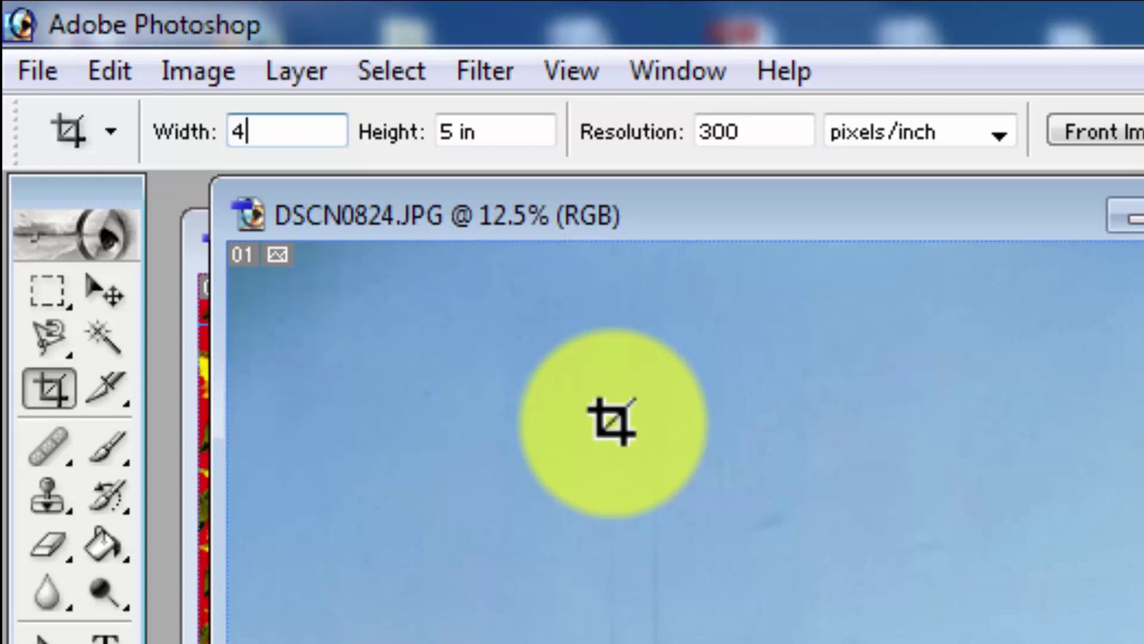
pyautogui.press('Tab')
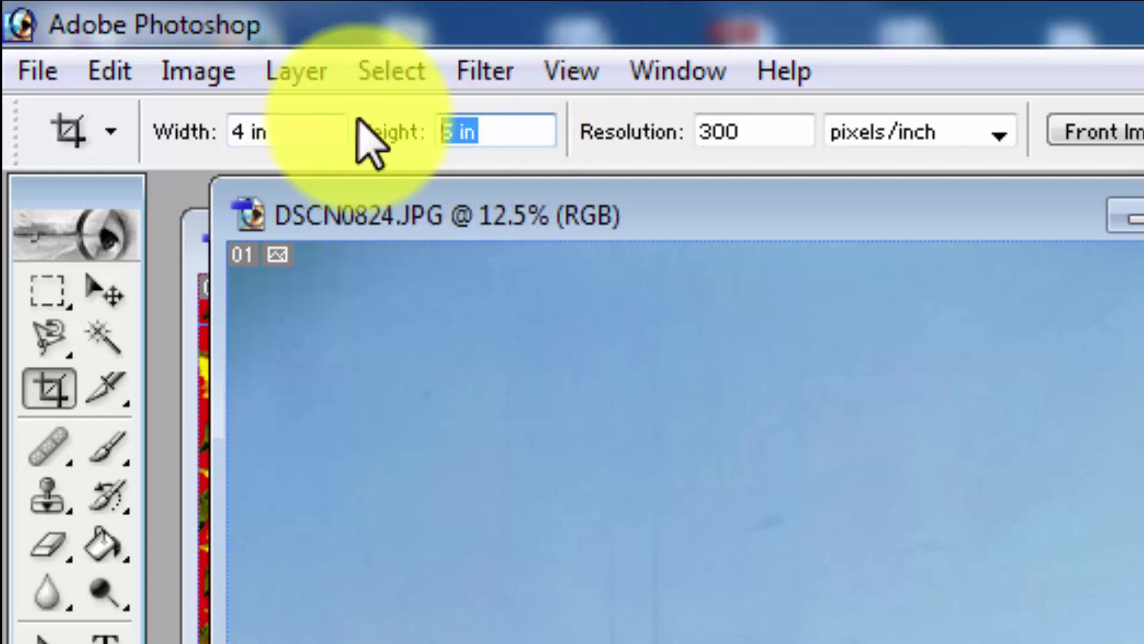
pyautogui.write('6')
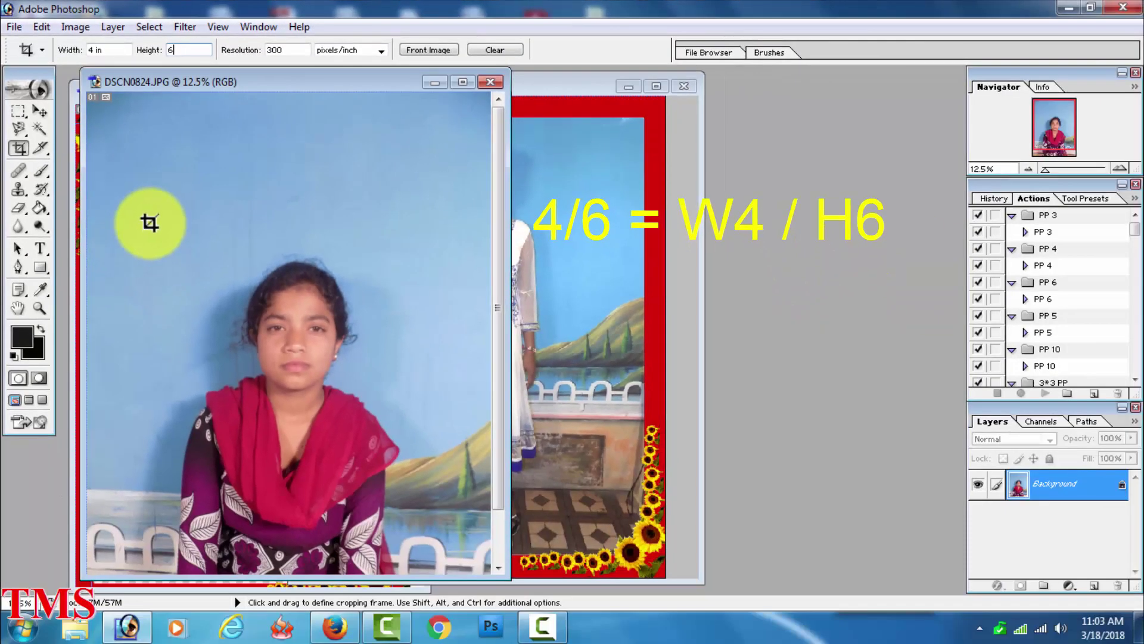
# - Crop the DSCN0824 portrait to a 4 × 6 frame around the girl, then enlarge the view
pyautogui.moveTo(153, 224)
pyautogui.mouseDown()
pyautogui.moveTo(481, 498)
pyautogui.moveTo(407, 548)
pyautogui.mouseUp()
pyautogui.moveTo(209, 445); pyautogui.dragTo(223, 457)
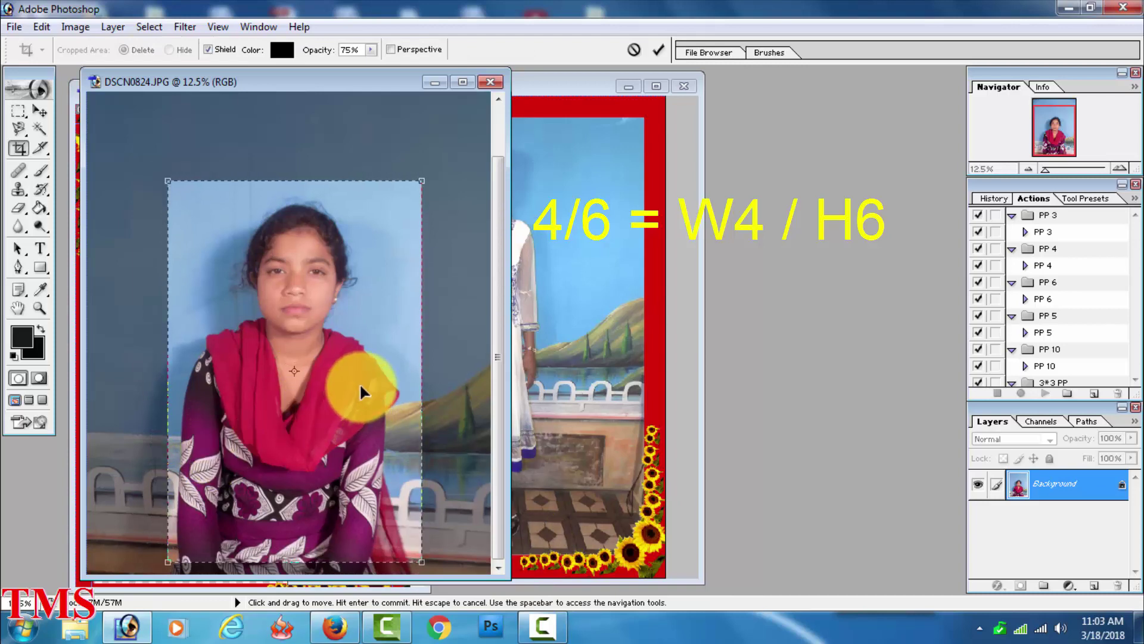
pyautogui.press('Return')
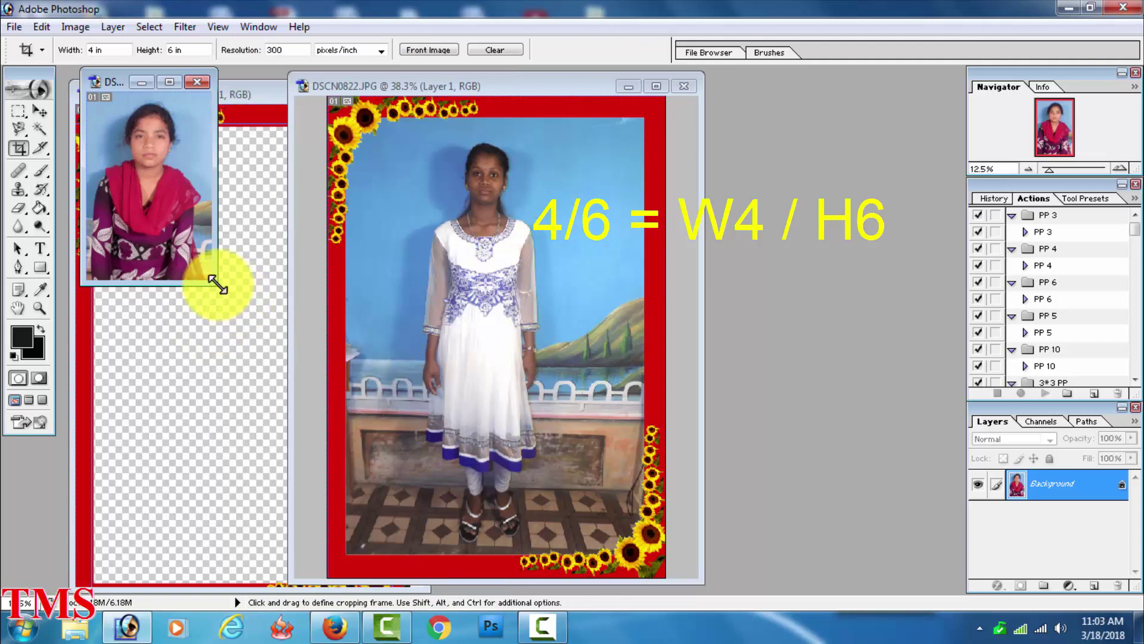
pyautogui.moveTo(218, 284); pyautogui.dragTo(484, 450)
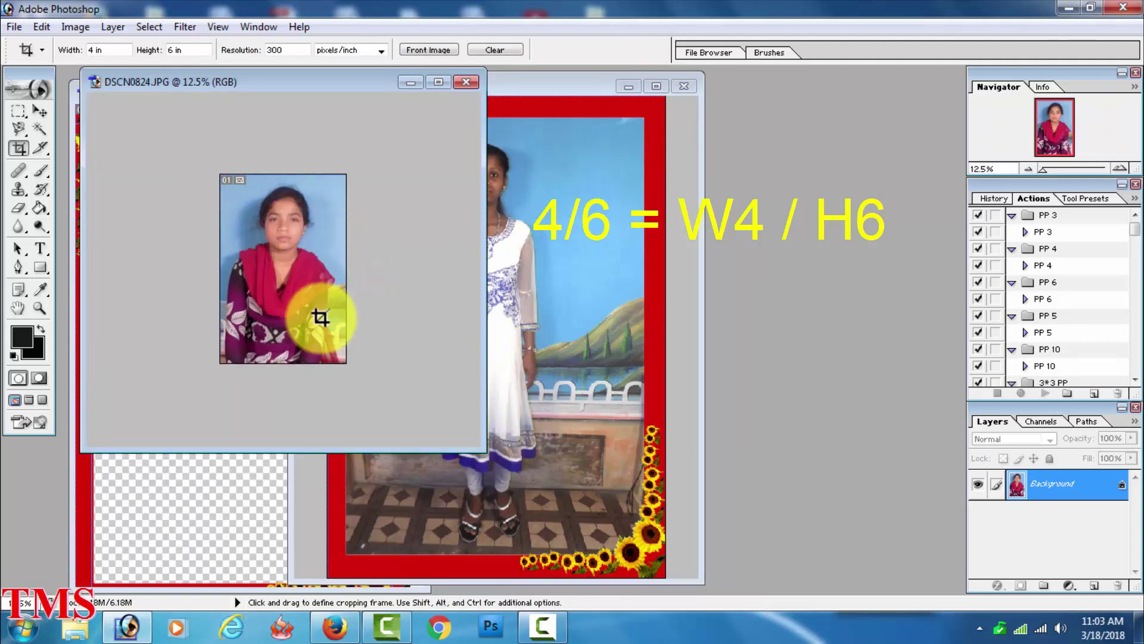
pyautogui.hotkey('ctrl', '+')
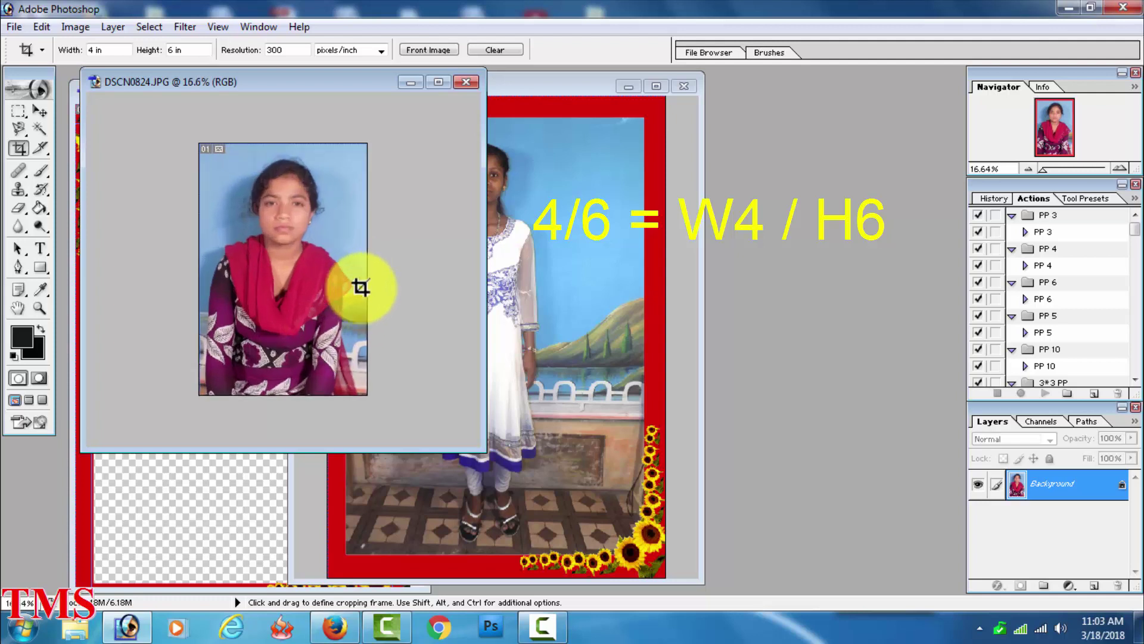
# - Drag the red sunflower border from 114-4X6.psd onto the cropped DSCN0824 portrait
pyautogui.moveTo(330, 81); pyautogui.dragTo(620, 106)
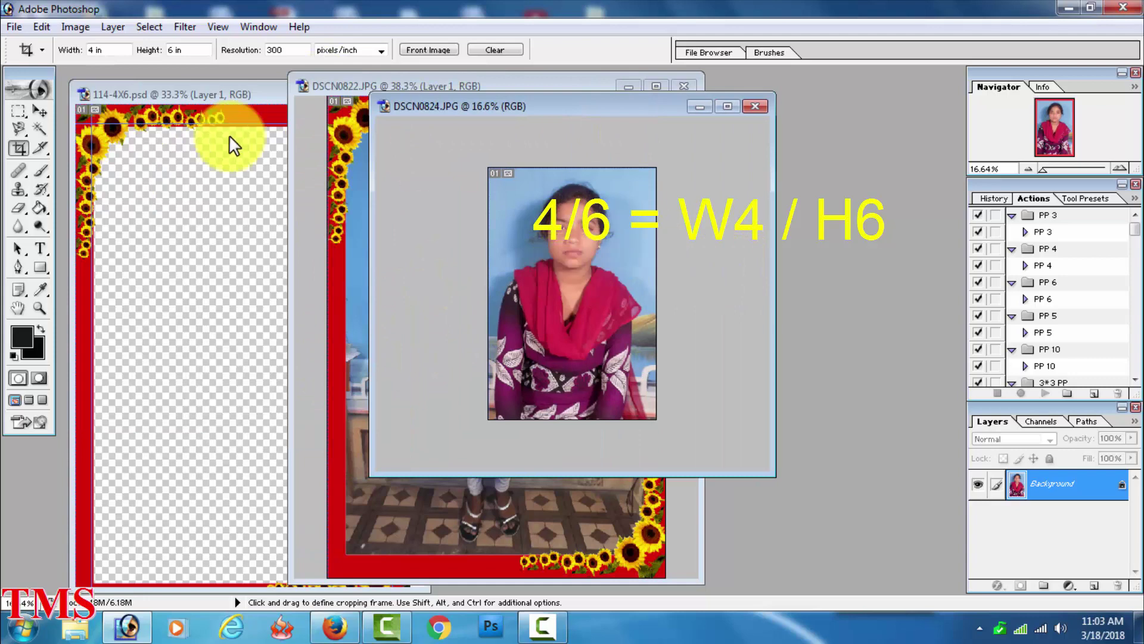
pyautogui.click(40, 111)
pyautogui.click(217, 116)
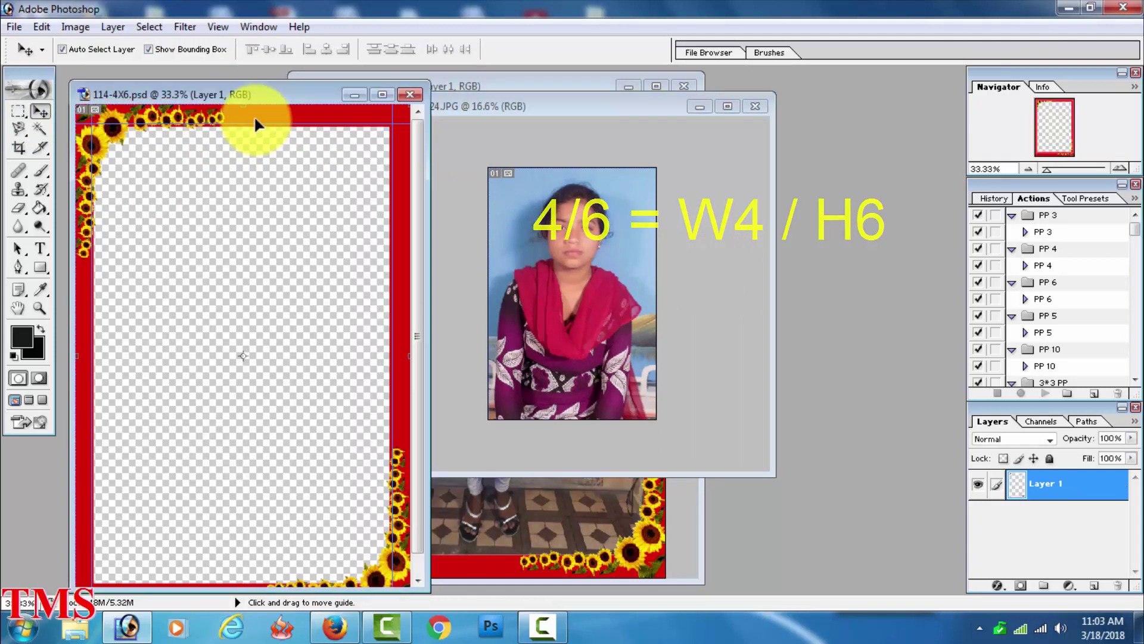
pyautogui.moveTo(254, 116); pyautogui.dragTo(571, 269)
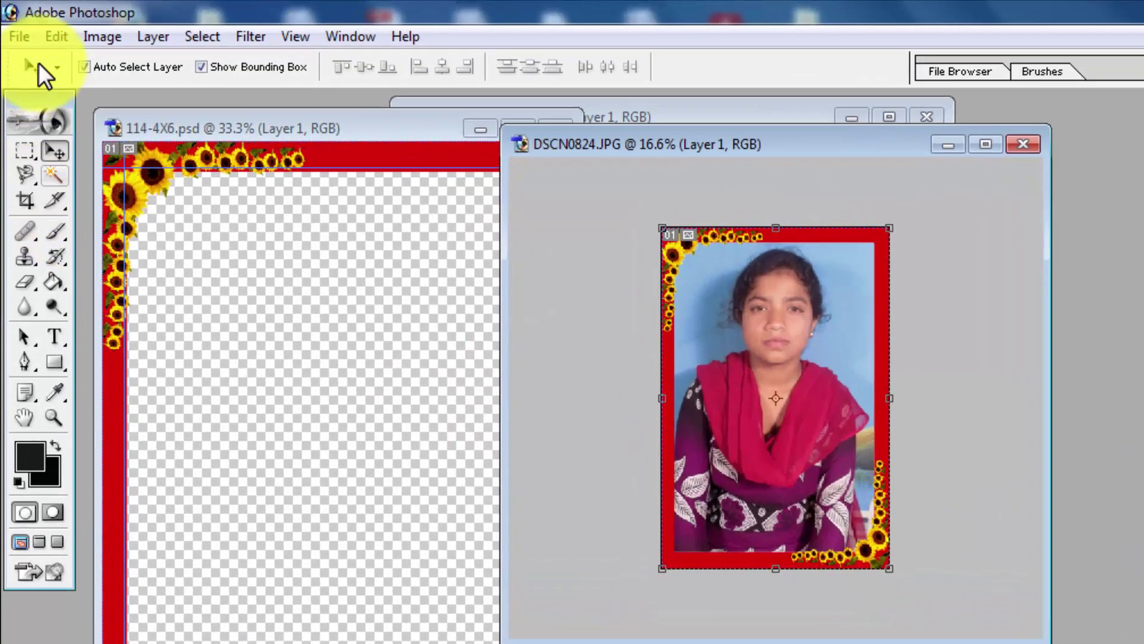
pyautogui.click(14, 27)
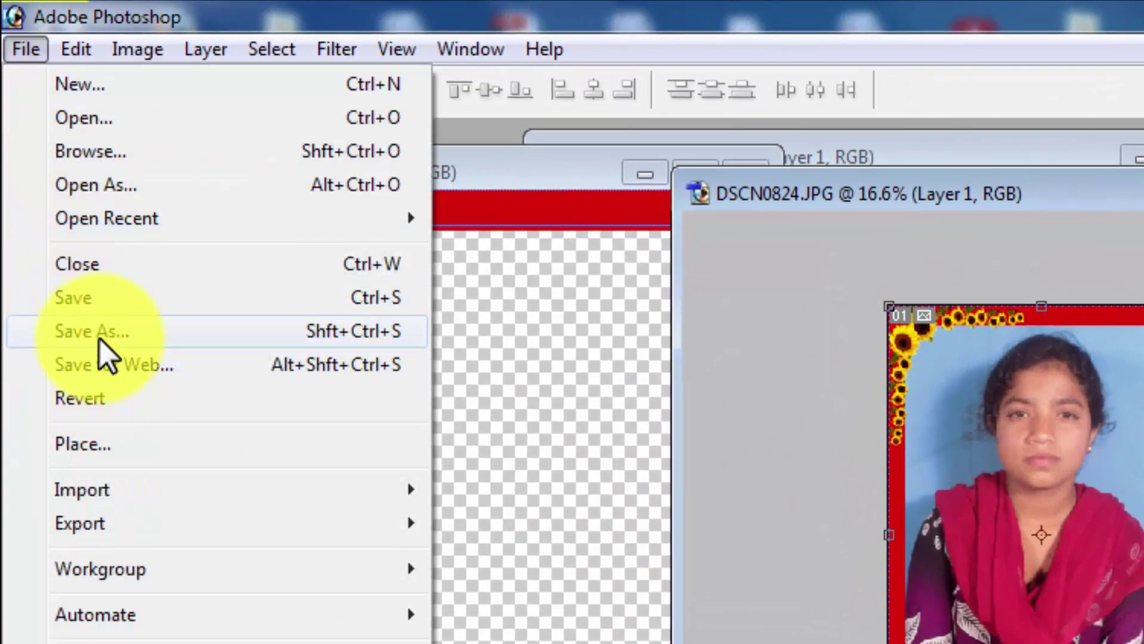
# - Save a JPEG copy named photo2, accepting the default JPEG options
pyautogui.click(99, 337)
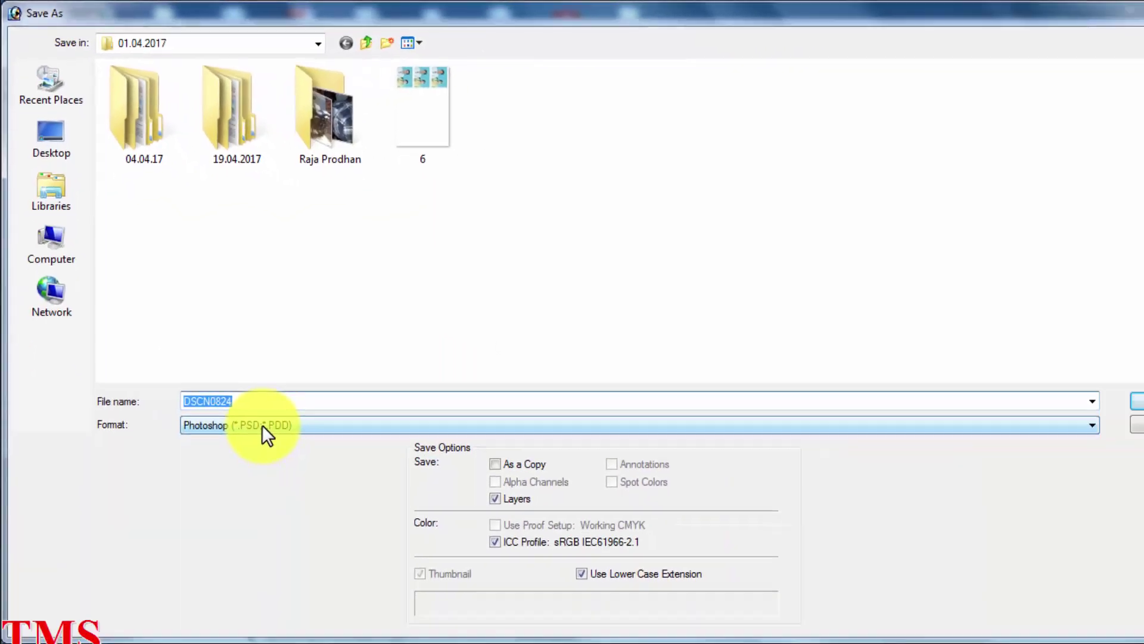
pyautogui.click(244, 403)
pyautogui.click(235, 483)
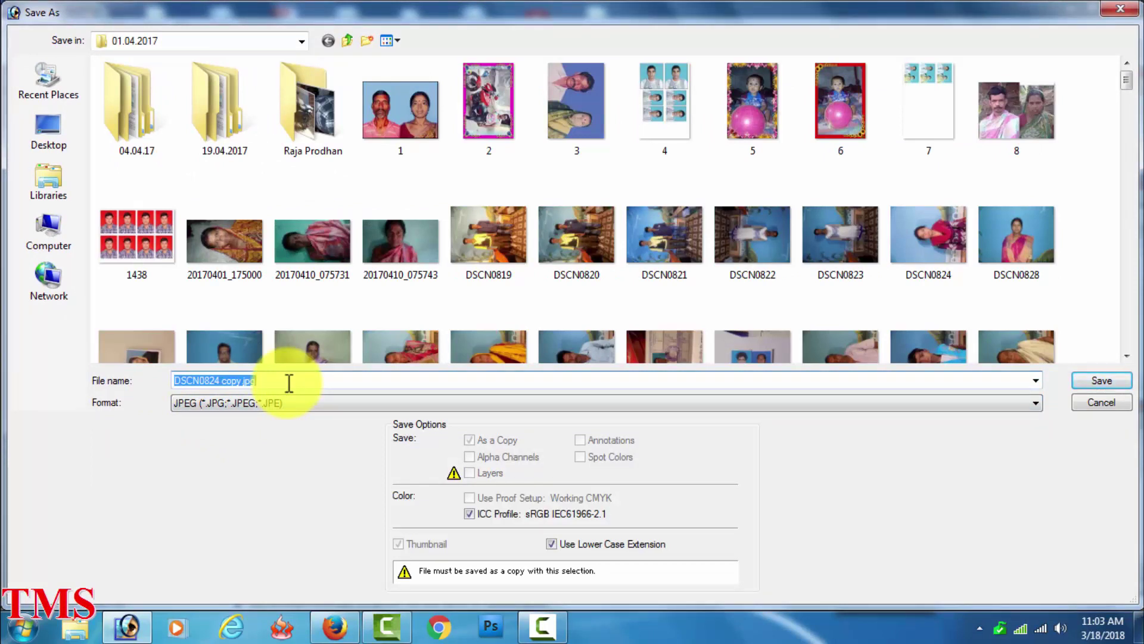
pyautogui.write('phot')
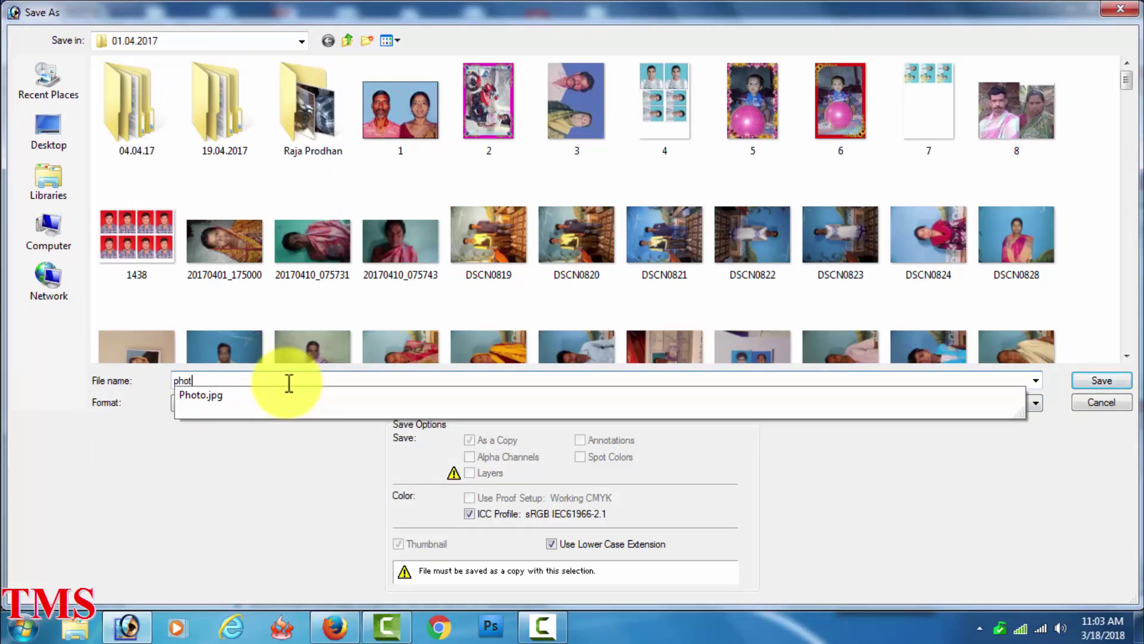
pyautogui.write('o2')
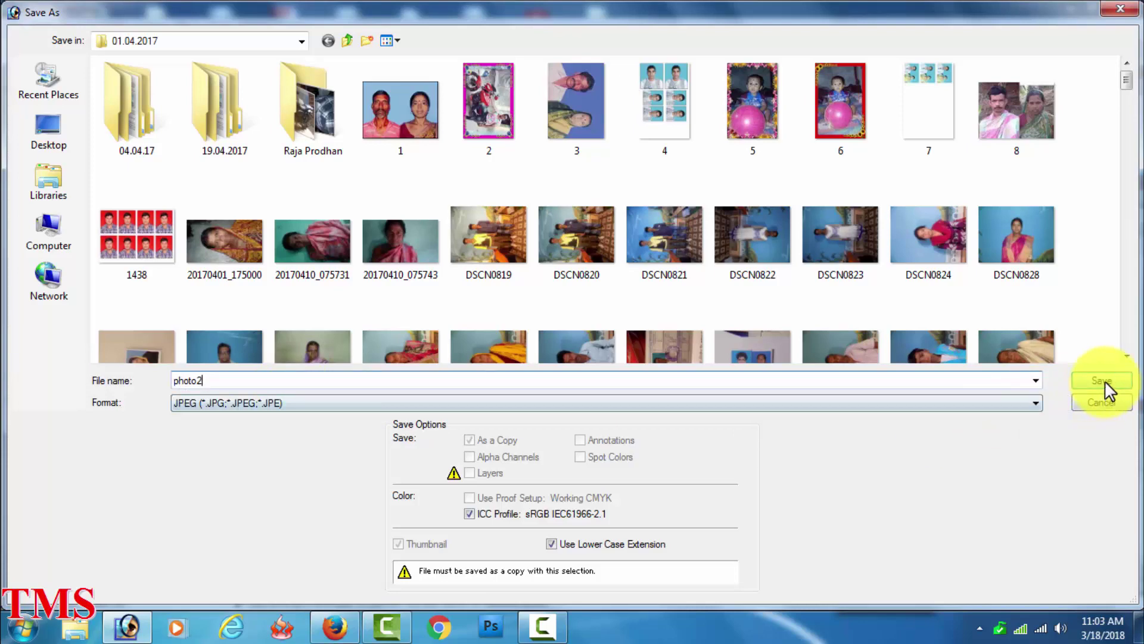
pyautogui.click(1104, 381)
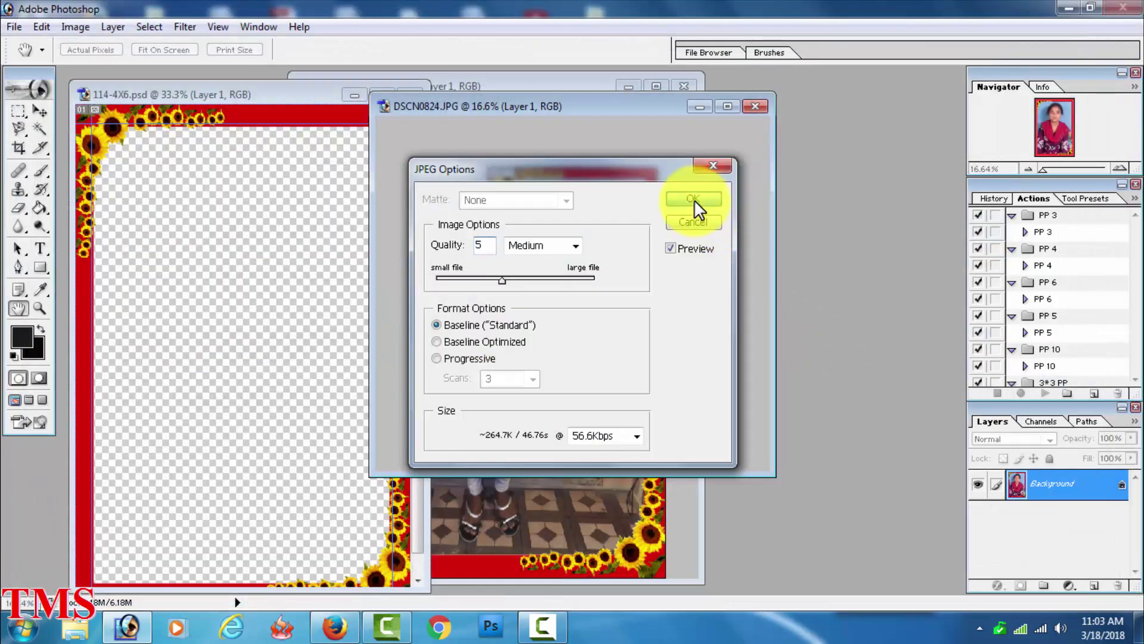
pyautogui.click(695, 201)
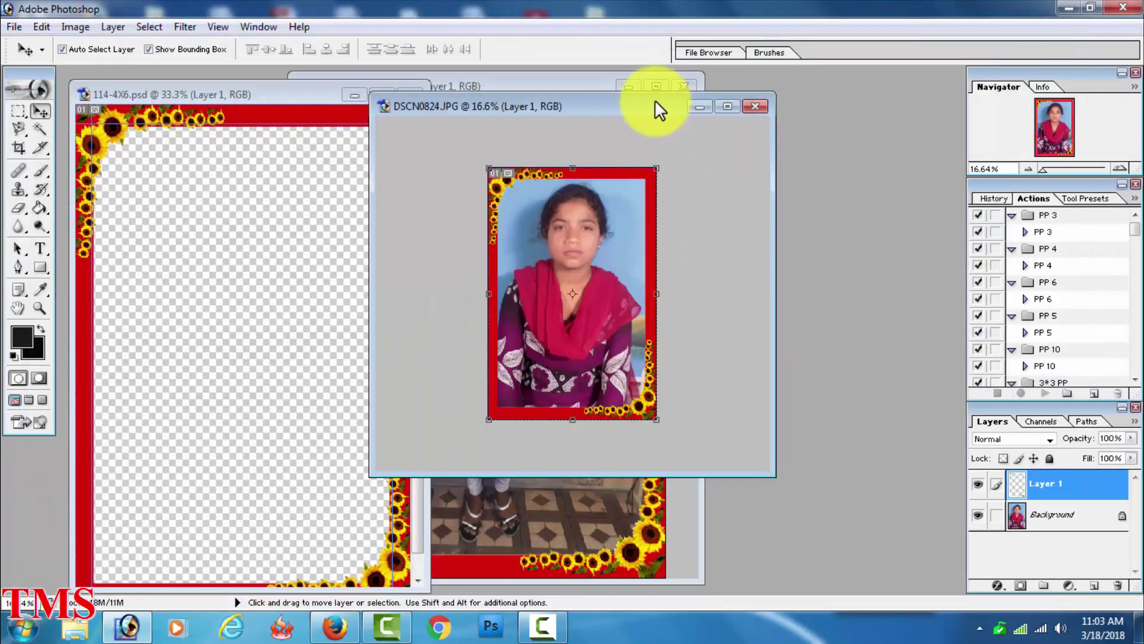
# - Shorten the sunflower border layer by pulling in its top and bottom edges
pyautogui.moveTo(655, 106)
pyautogui.mouseDown()
pyautogui.moveTo(651, 158)
pyautogui.moveTo(682, 134)
pyautogui.moveTo(657, 146)
pyautogui.mouseUp()
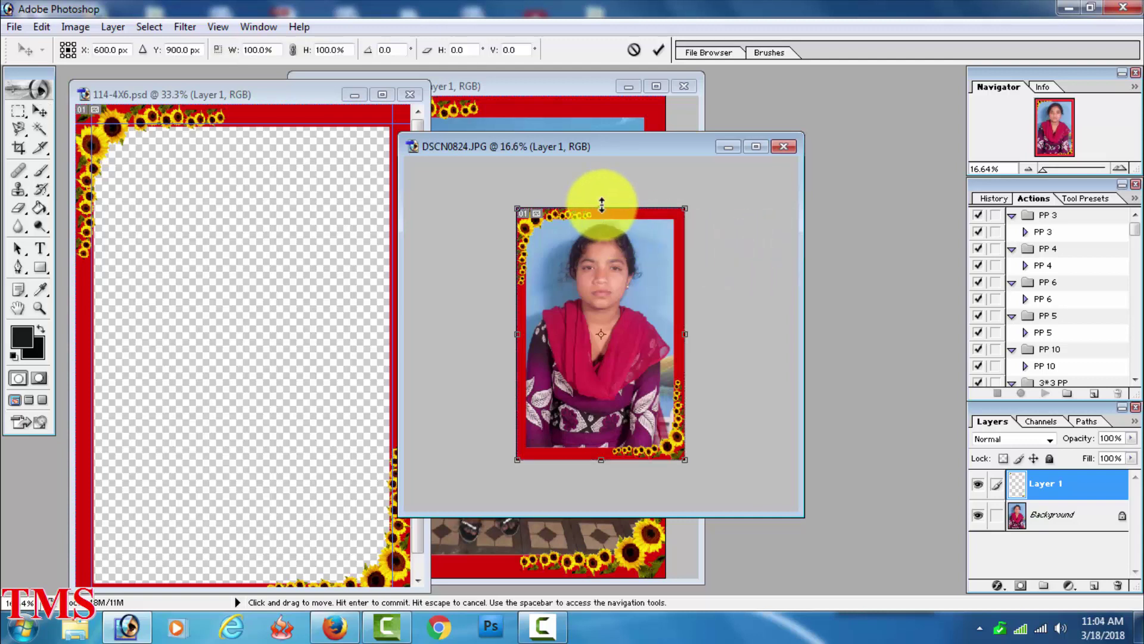
pyautogui.moveTo(602, 204); pyautogui.dragTo(599, 215)
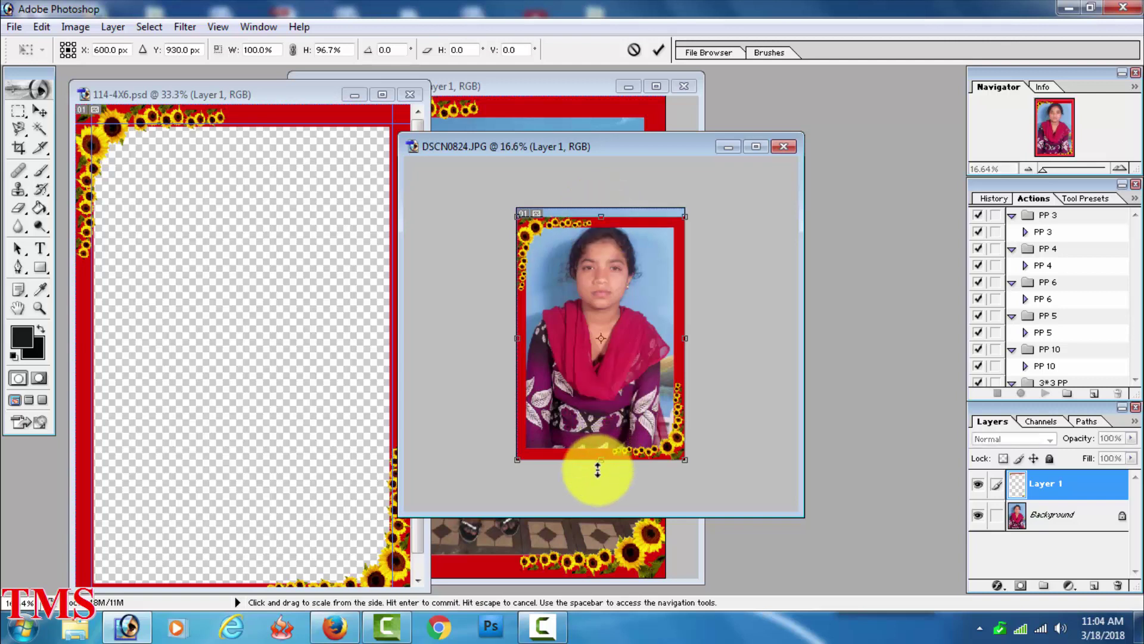
pyautogui.moveTo(600, 459); pyautogui.dragTo(605, 454)
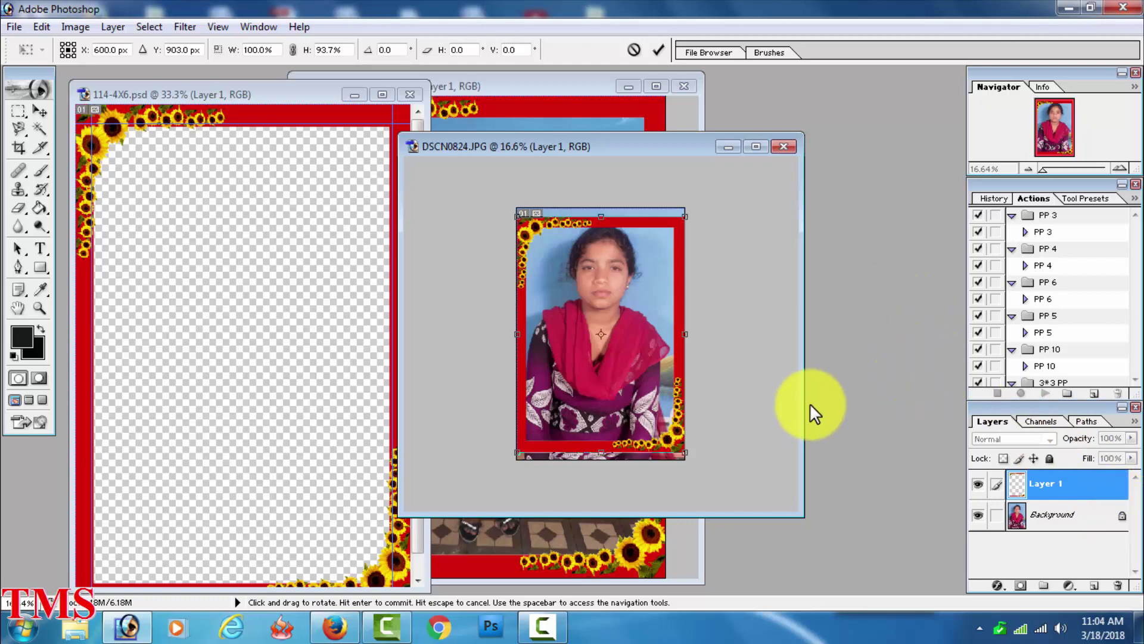
pyautogui.press('Return')
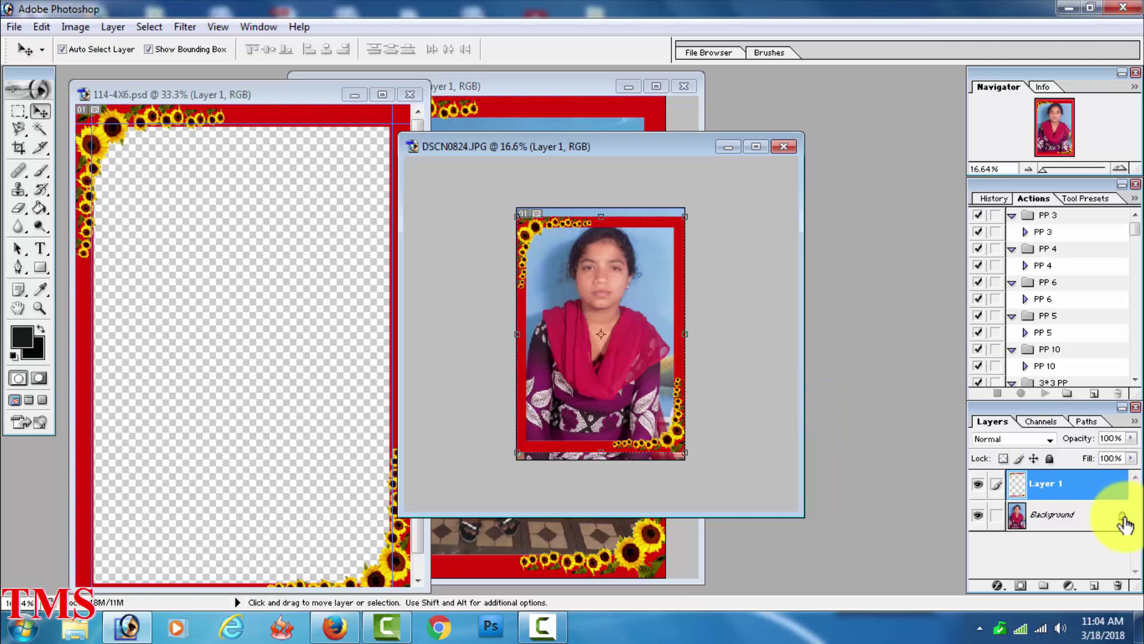
# - Convert the Background to Layer 0 and shorten the photo's top and bottom edges
pyautogui.doubleClick(1125, 519)
pyautogui.click(689, 290)
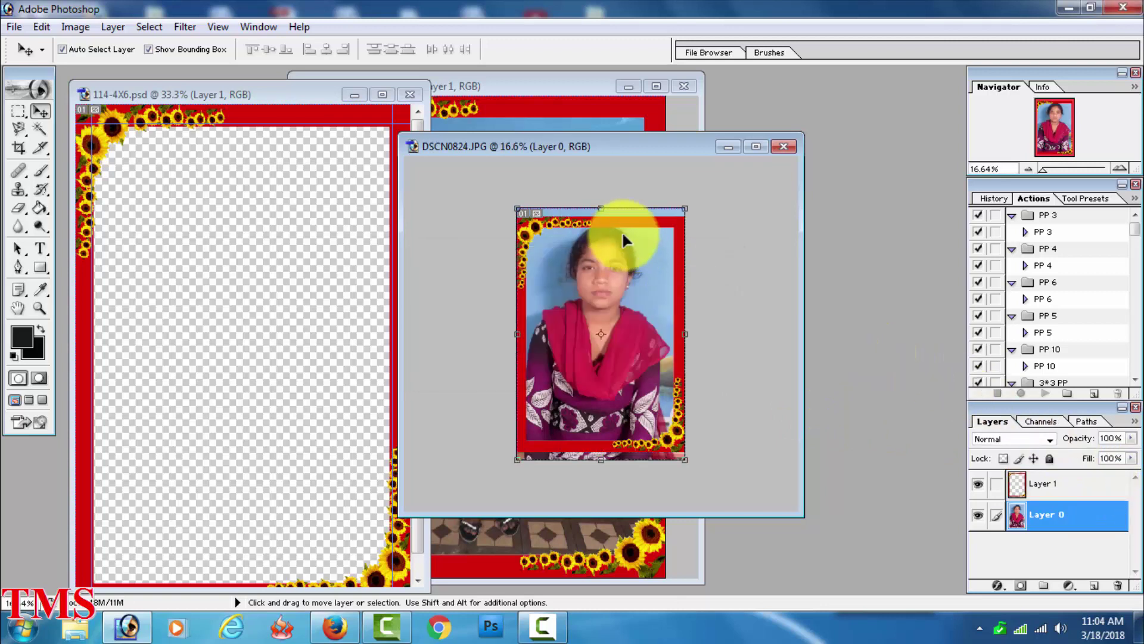
pyautogui.moveTo(602, 208); pyautogui.dragTo(602, 218)
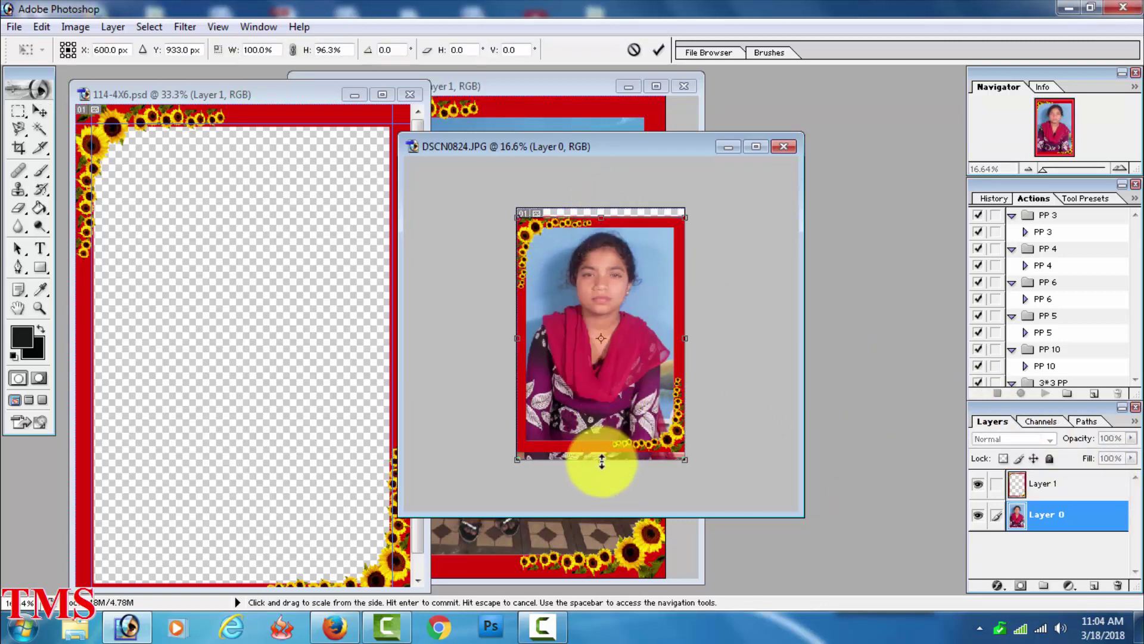
pyautogui.moveTo(602, 453); pyautogui.dragTo(602, 444)
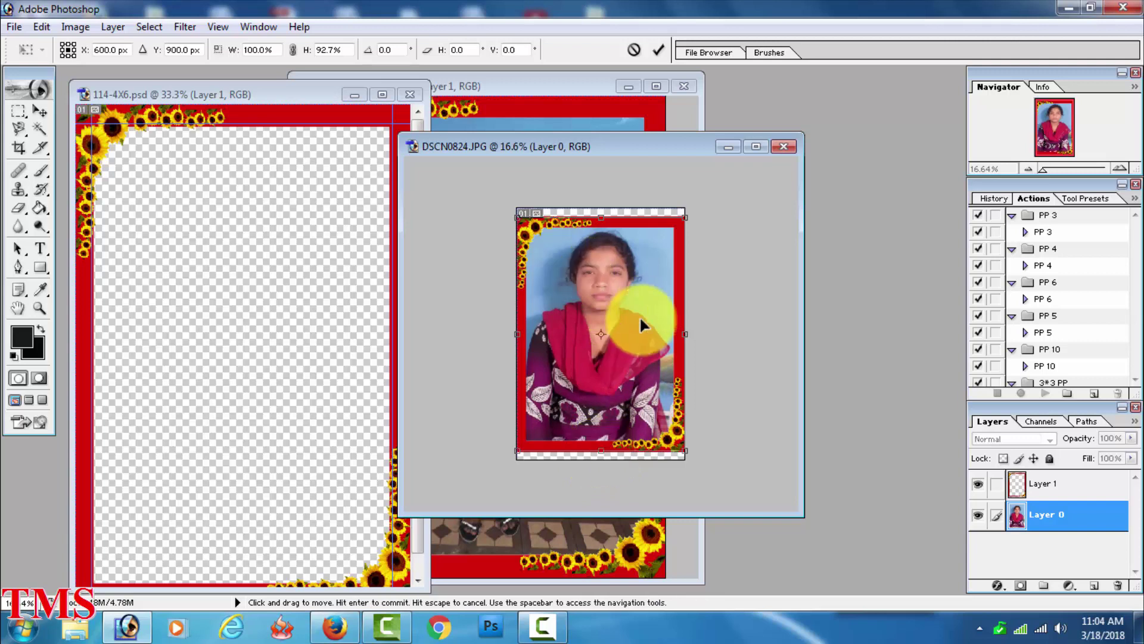
pyautogui.press('Return')
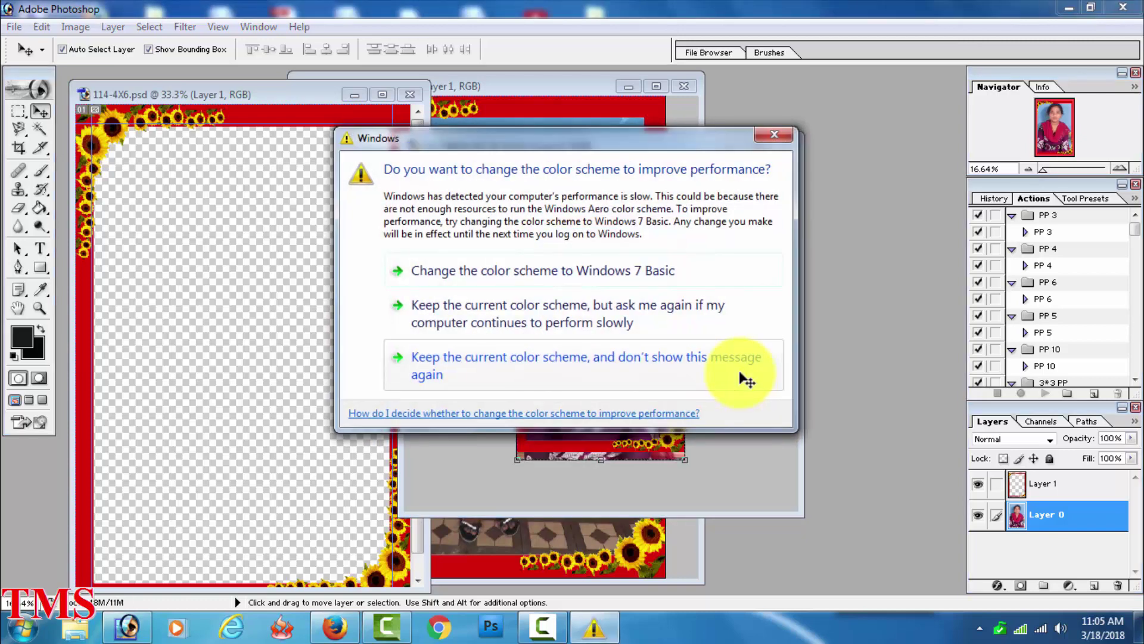
# - Close the Windows colour-scheme performance prompt
pyautogui.click(745, 379)
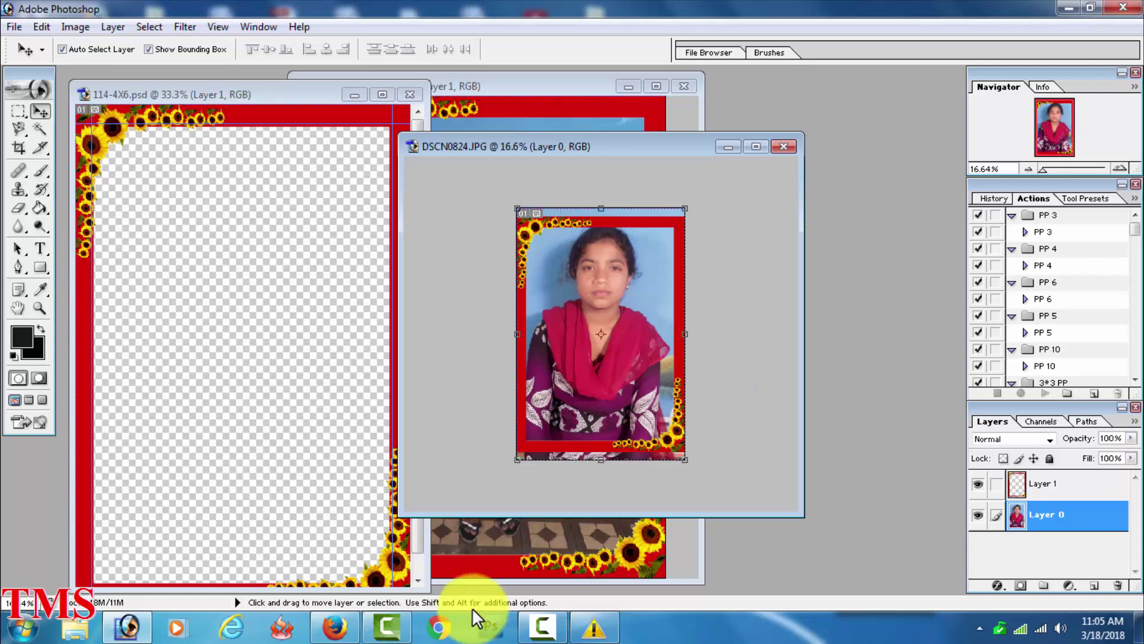
# - Switch to Firefox showing the Tarama Studio Bengali YouTube playlists page
pyautogui.click(334, 626)
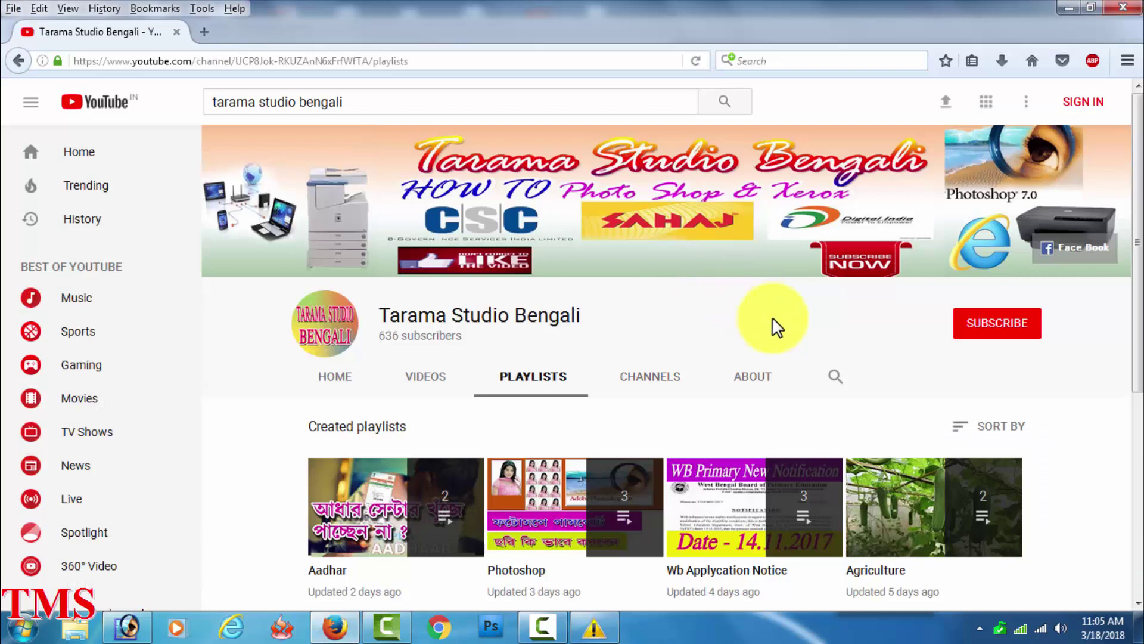